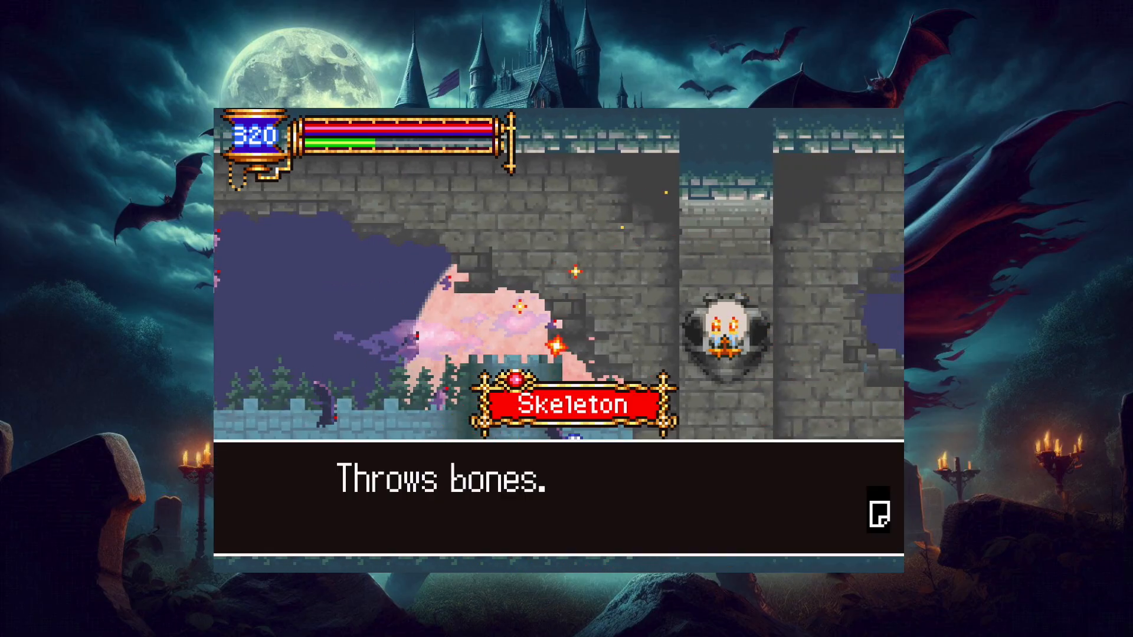
key("x")
key("Right")
key("x")
key("z")
key("Right")
key("z")
key("x")
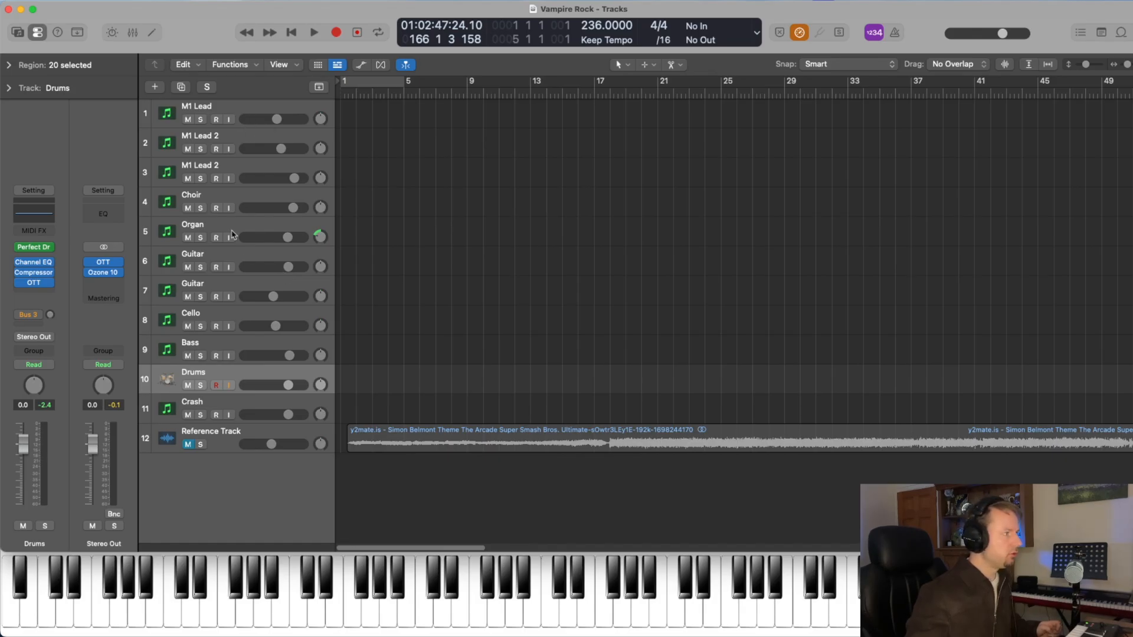
Step: Inspect the Perfect Drums kit on the Drums track and the Kontakt Prime Bass instrument on the Bass track
left_click(29, 250)
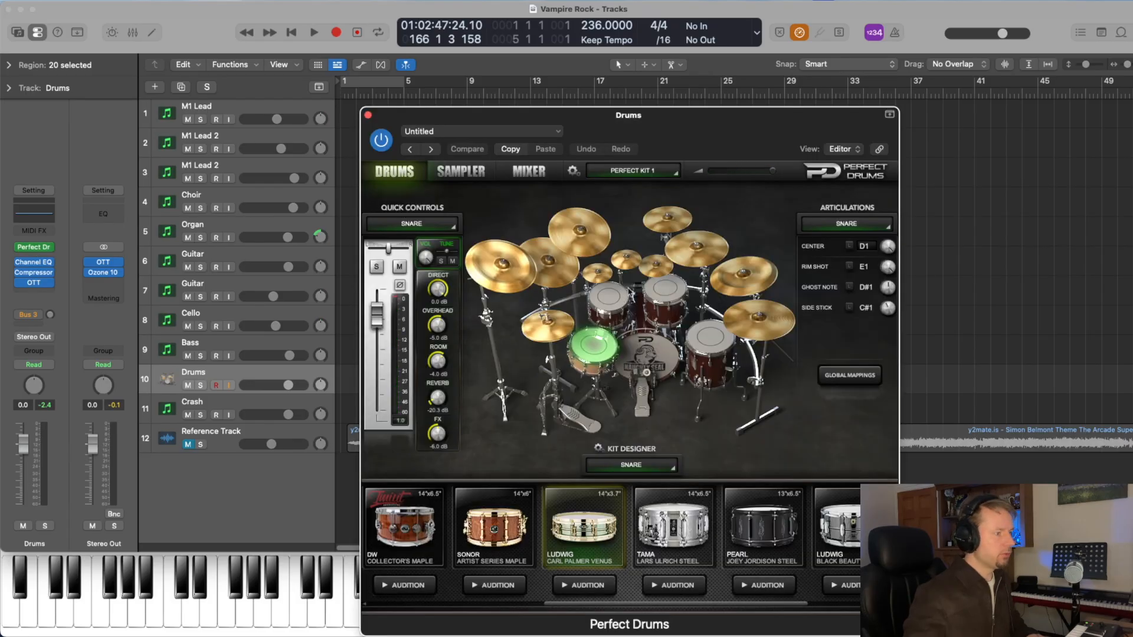
left_click(368, 116)
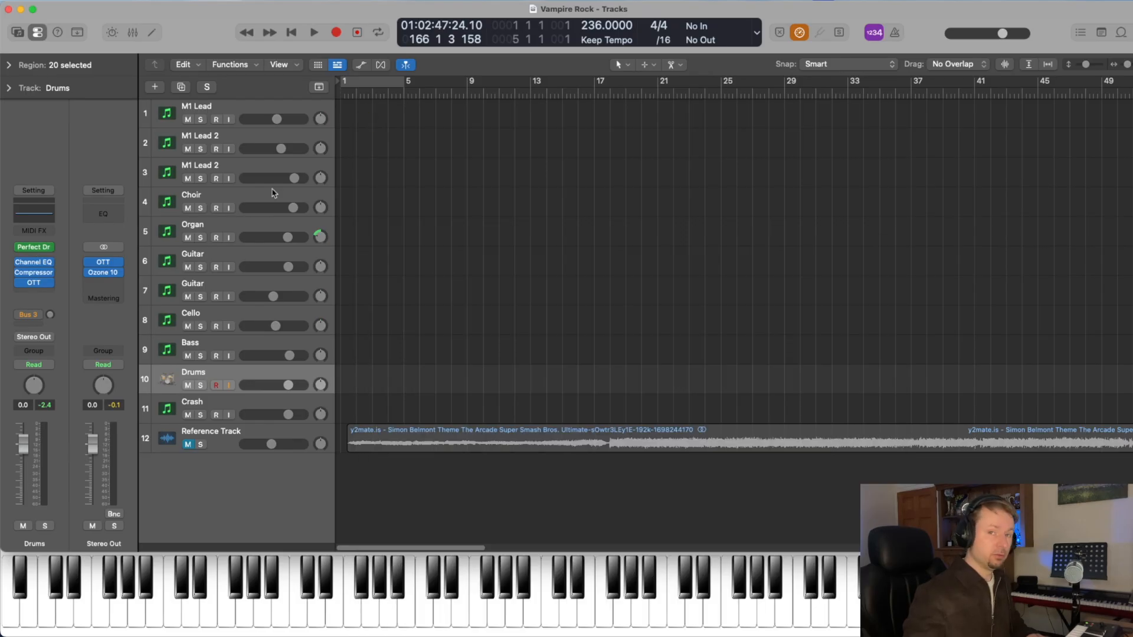
left_click(235, 287)
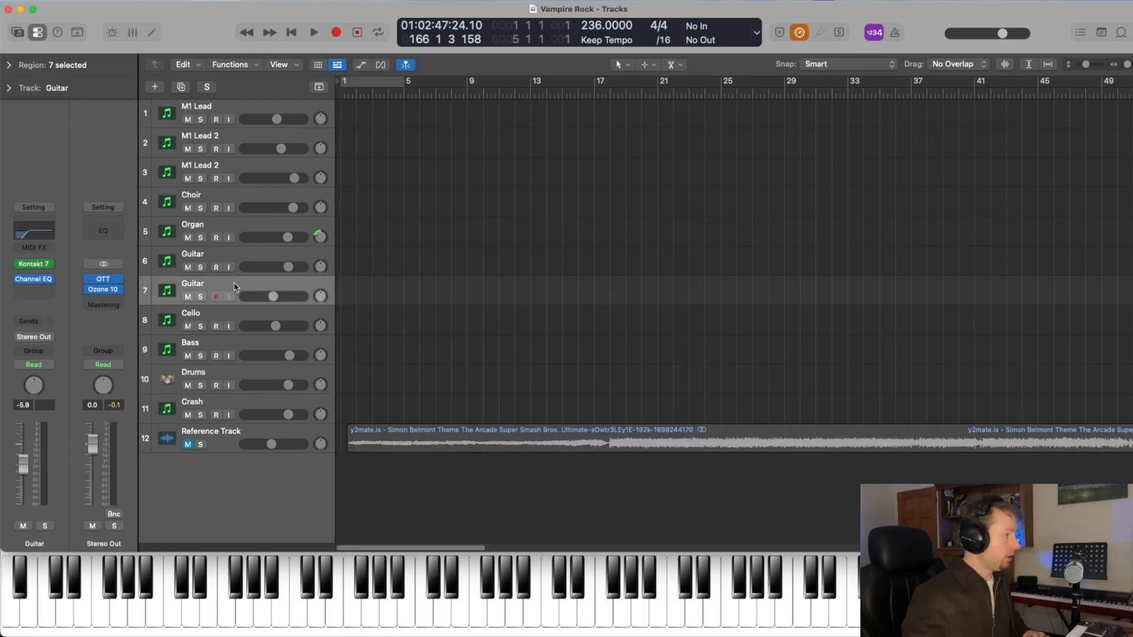
left_click(246, 314)
left_click(250, 348)
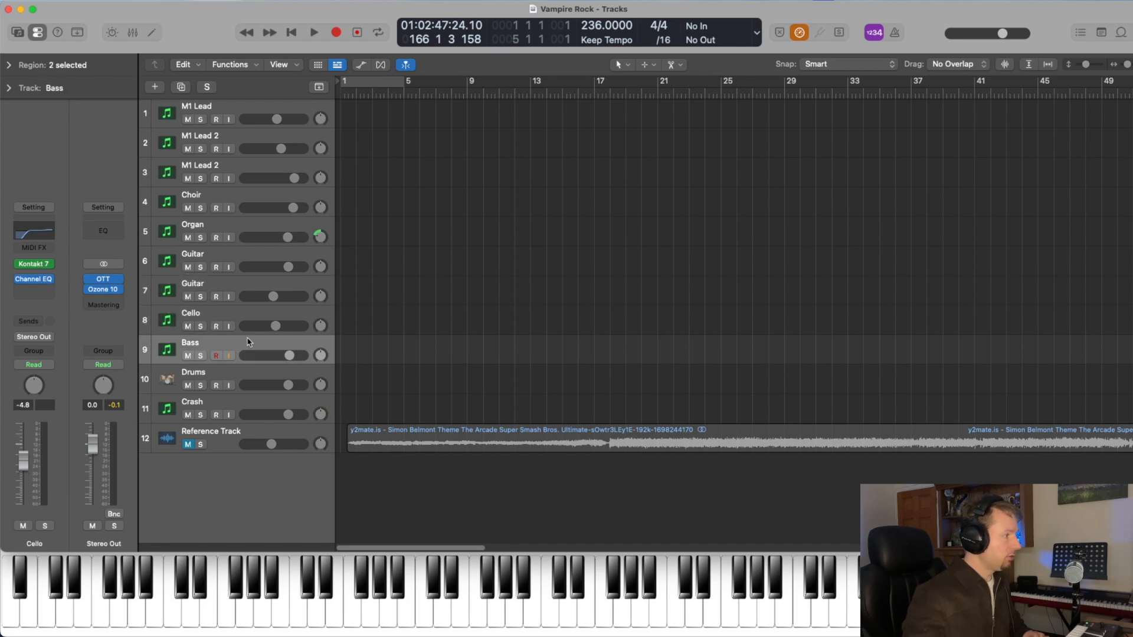
mouse_move(33, 266)
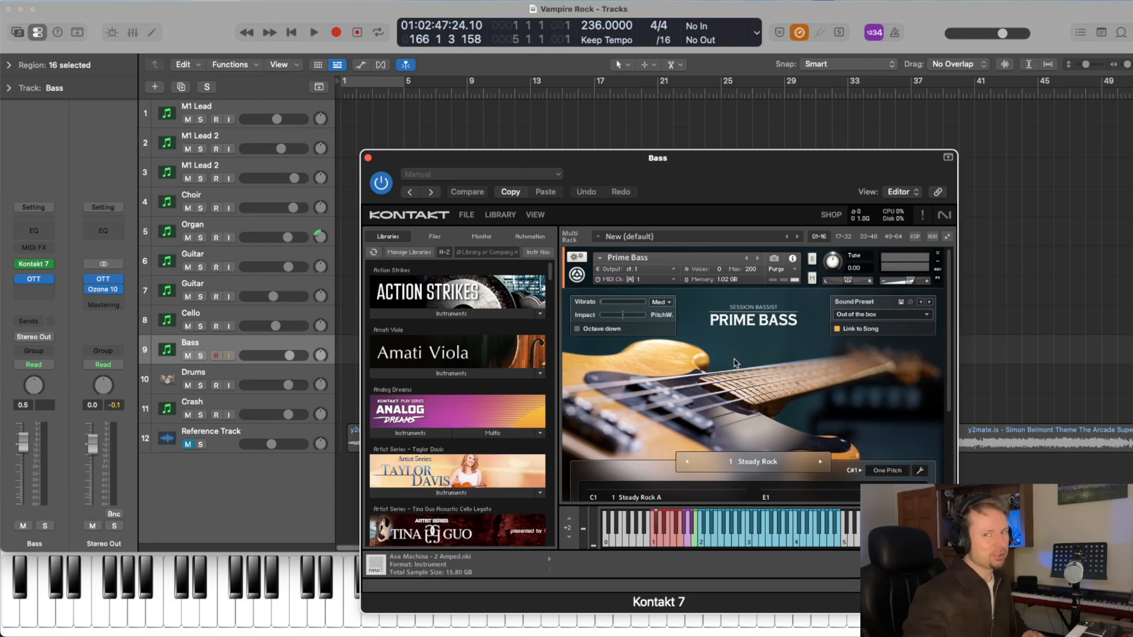
left_click(367, 159)
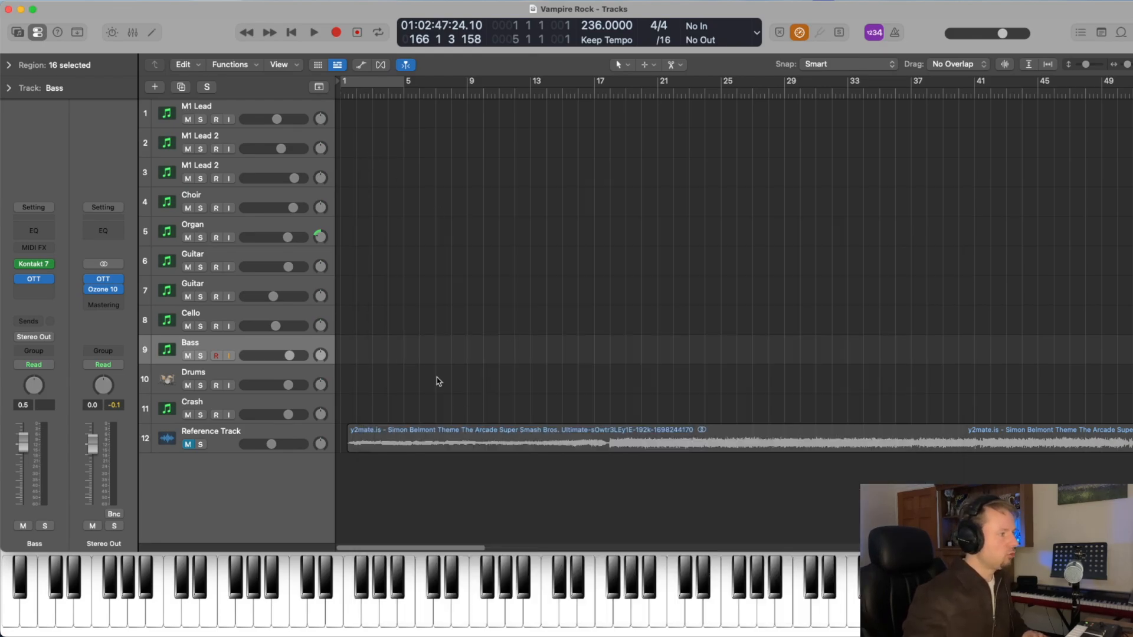
Step: Select the Drums track, listen to its SoCal region, and view the Perfect Drums kit that plays it
left_click(292, 372)
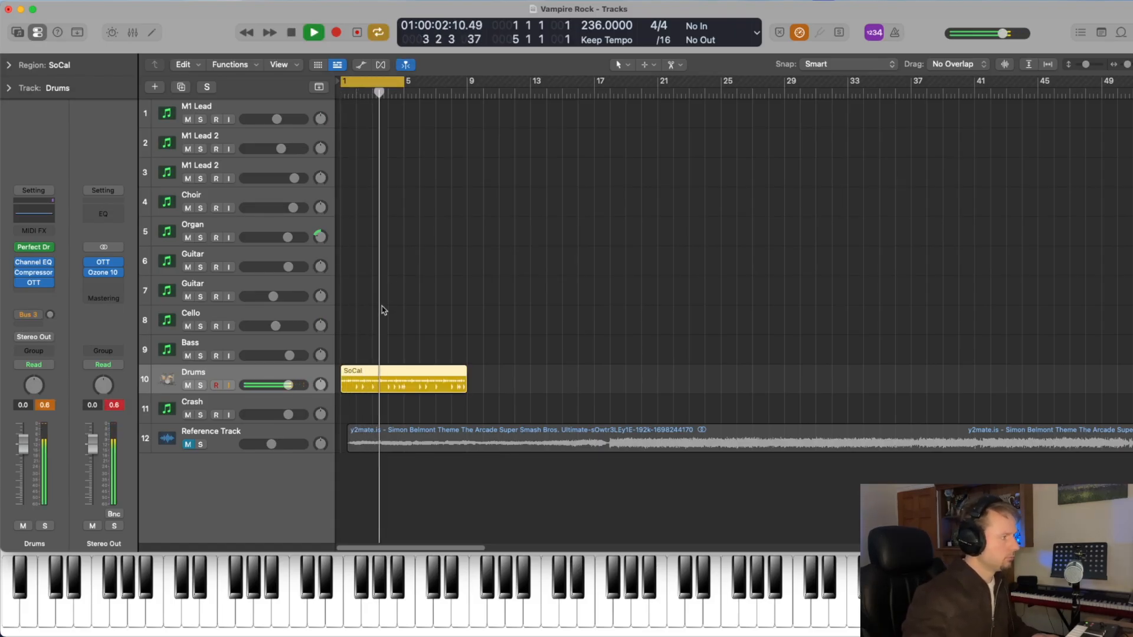
key("space")
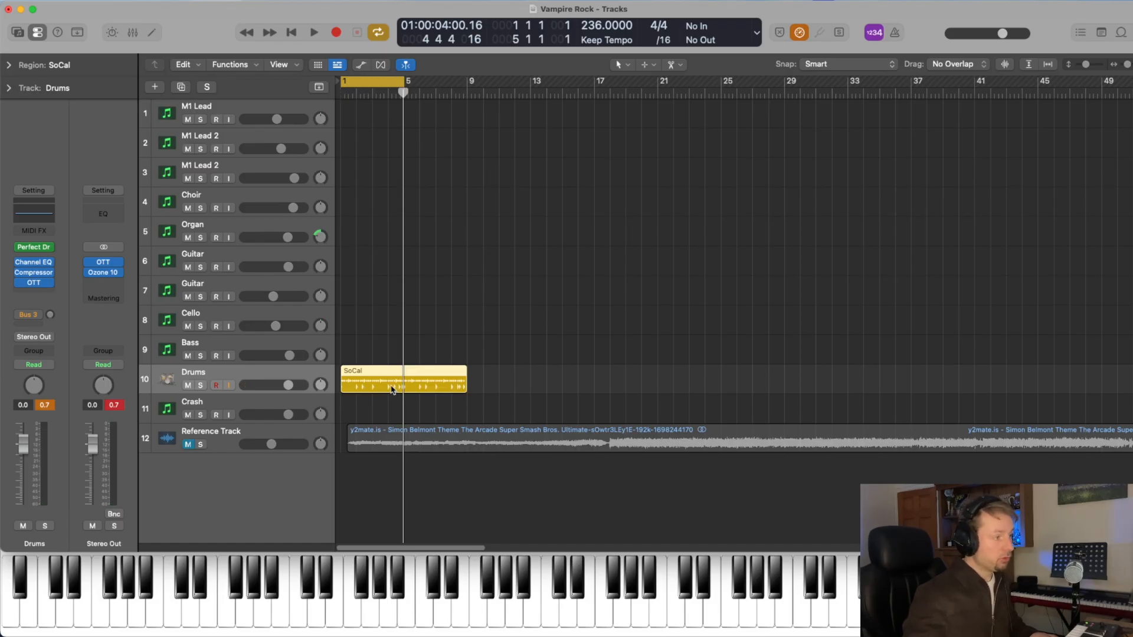
left_click(34, 247)
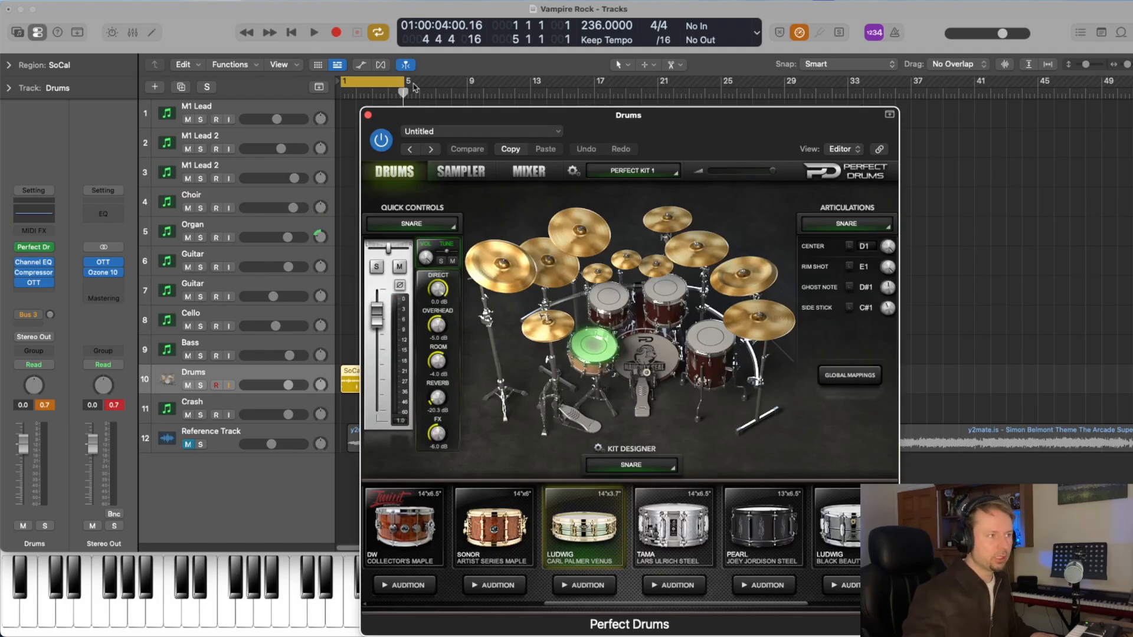
left_click(367, 115)
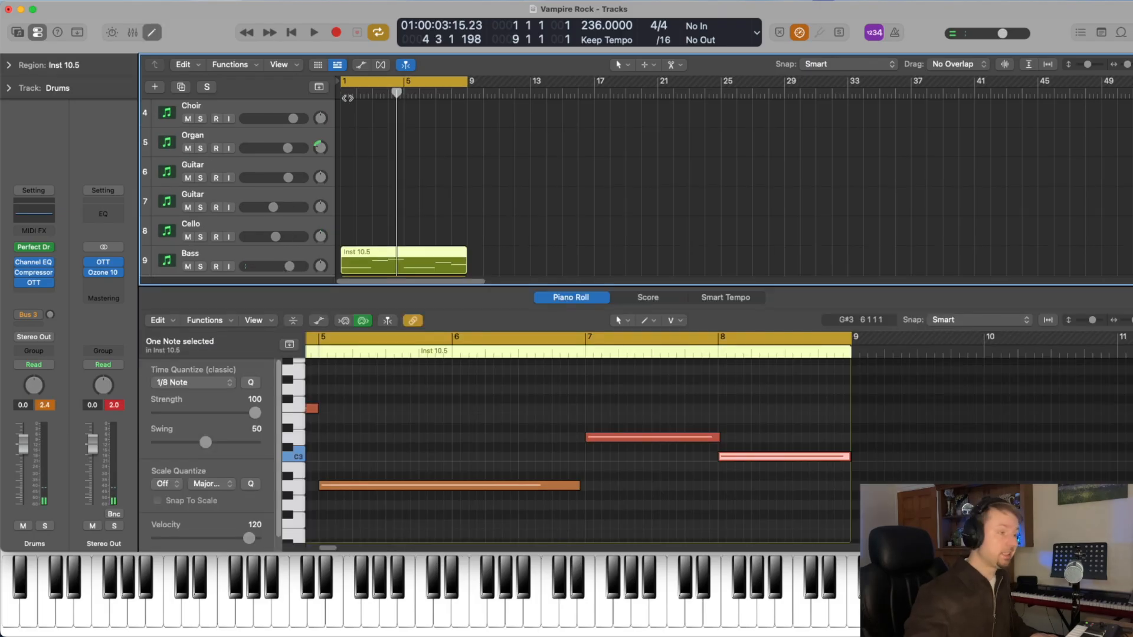
Step: Play the bass line in region Inst 10.5 from the beginning while following its notes in the piano roll
key("Return")
key("space")
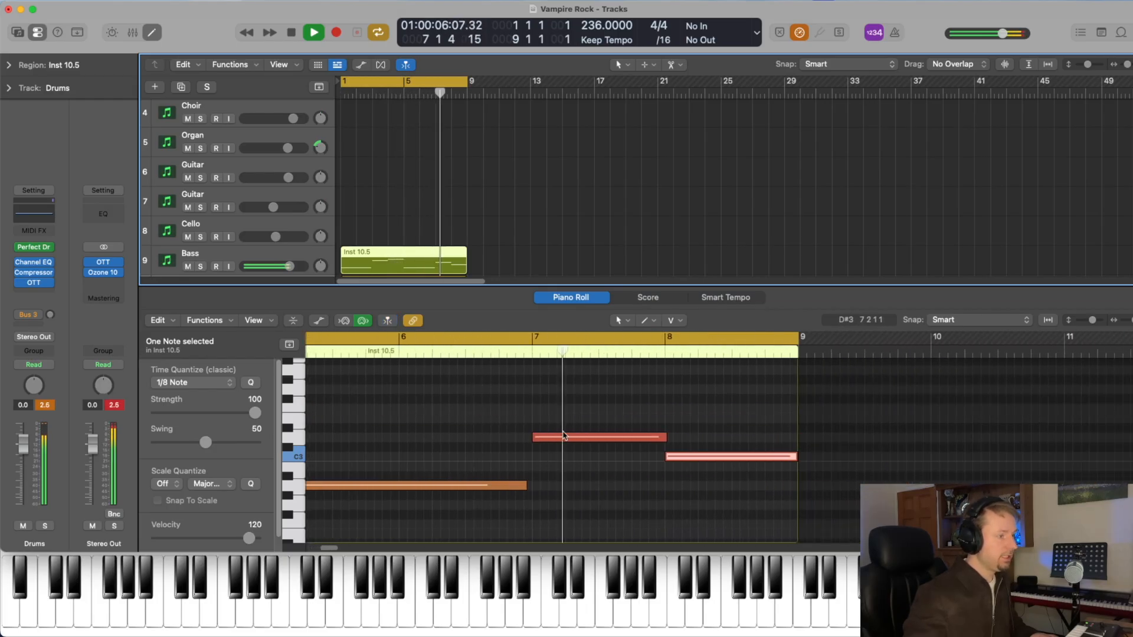
key("space")
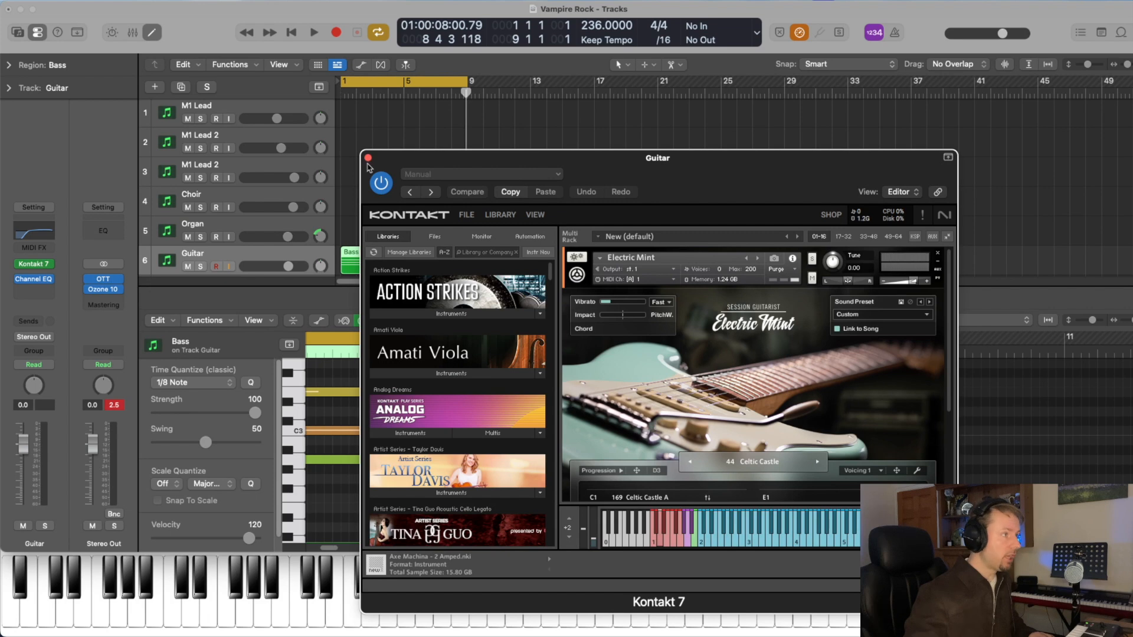
Step: Close the Guitar track's Kontakt instrument and listen through the guitar chord region from bar 1, following its notes in the piano roll
left_click(368, 159)
key("space")
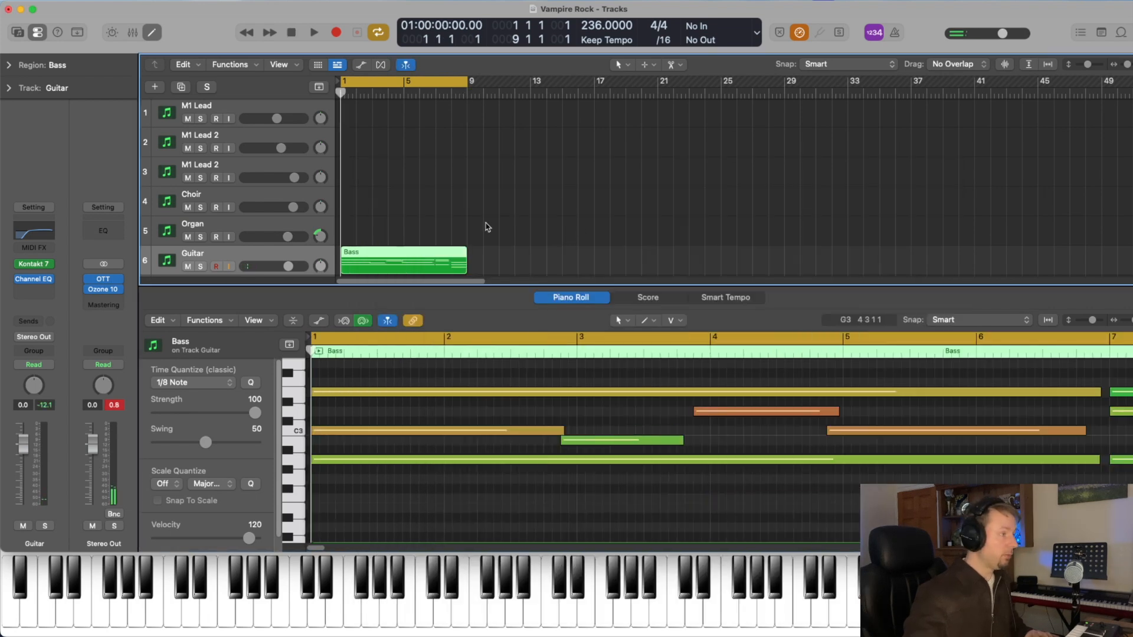
key("space")
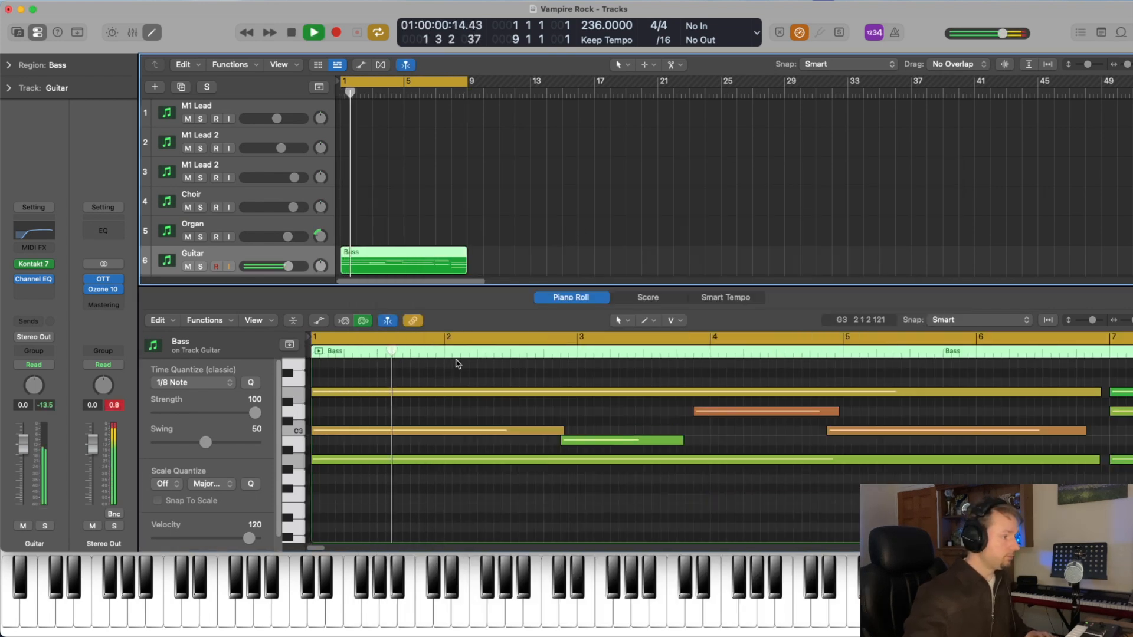
key("space")
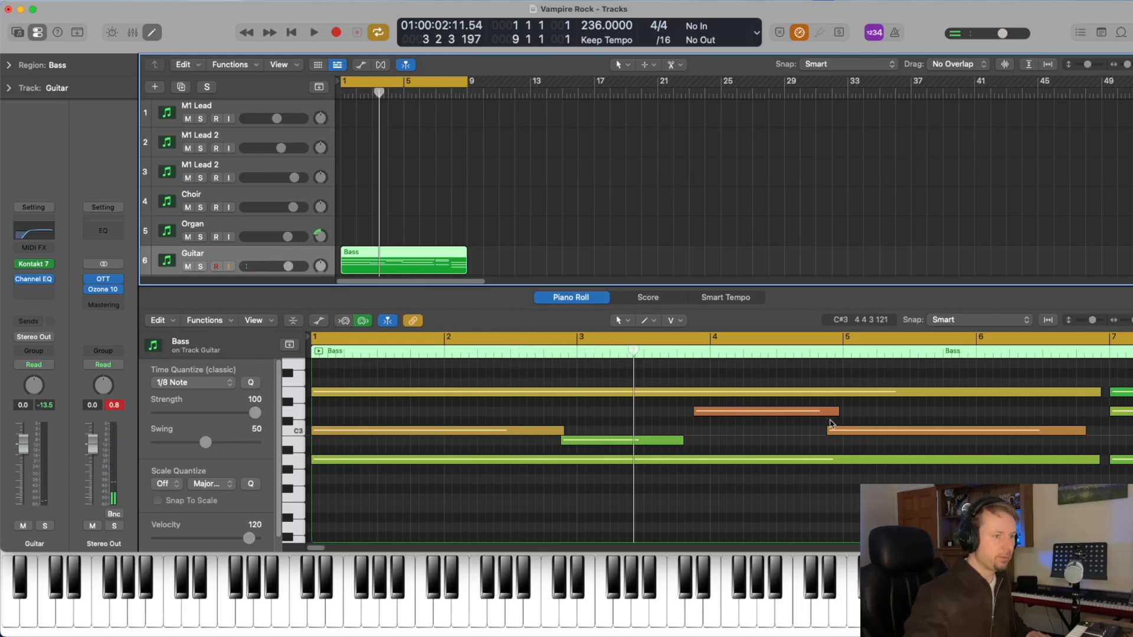
key("space")
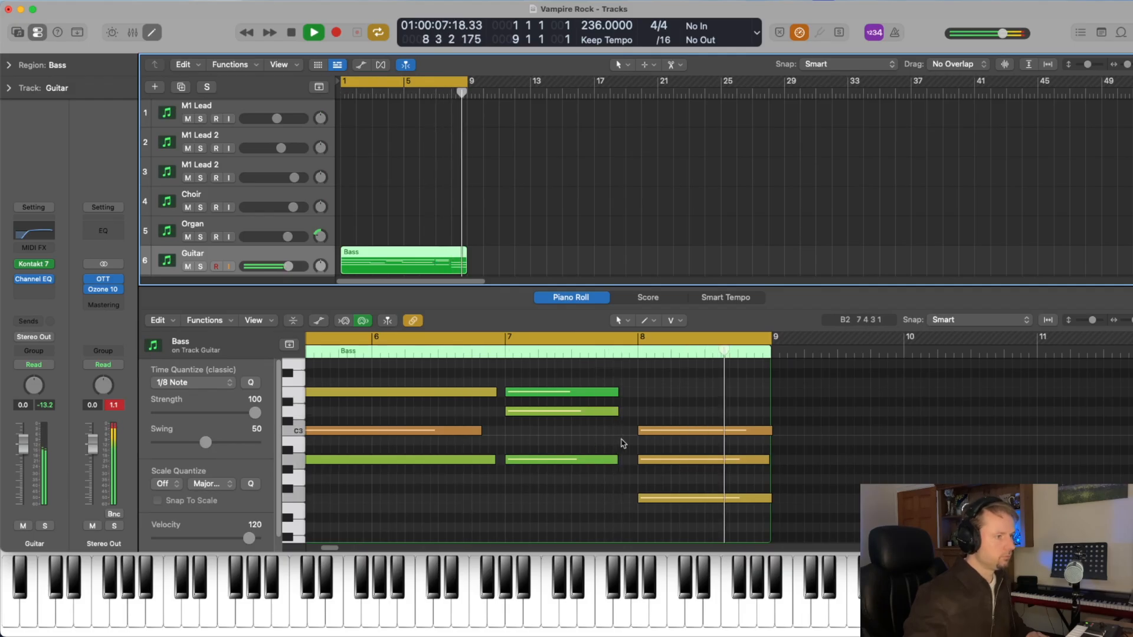
key("space")
scroll(675, 489, "right", 3)
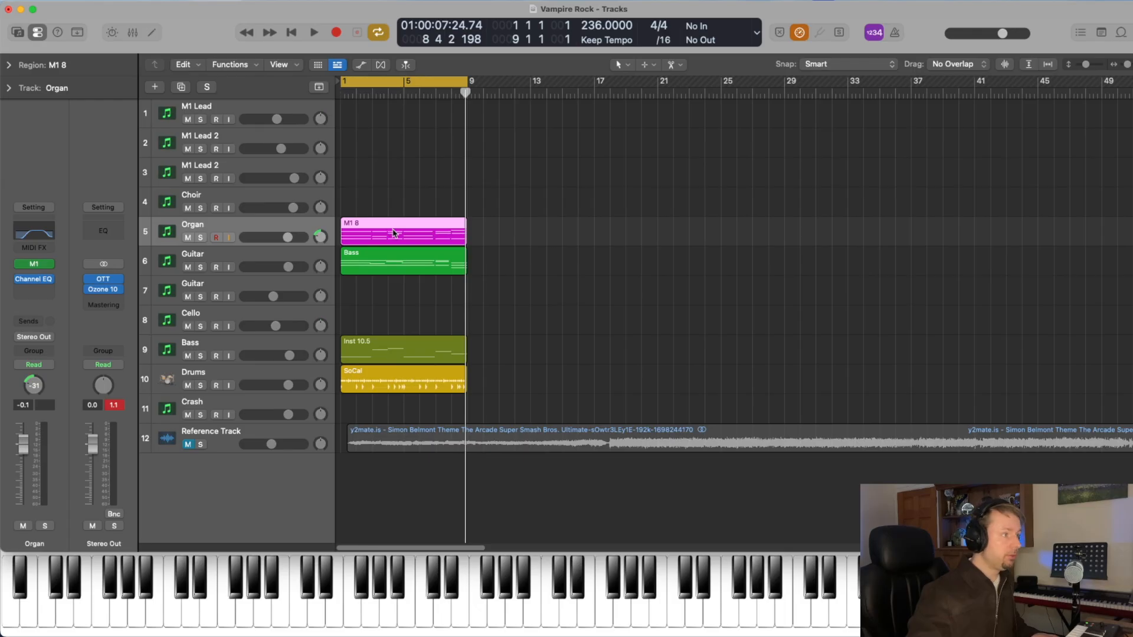
Step: Open the Organ track's M1 8 region in the piano roll and play its chords through to bar 8
double_click(394, 233)
scroll(590, 428, "right", 2)
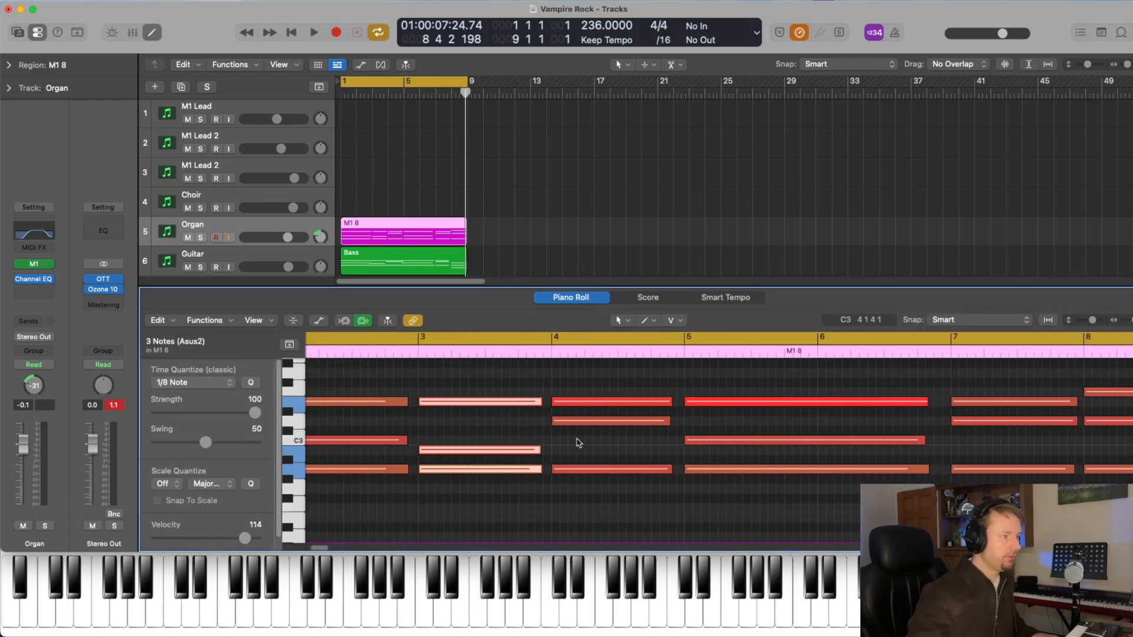
key("space")
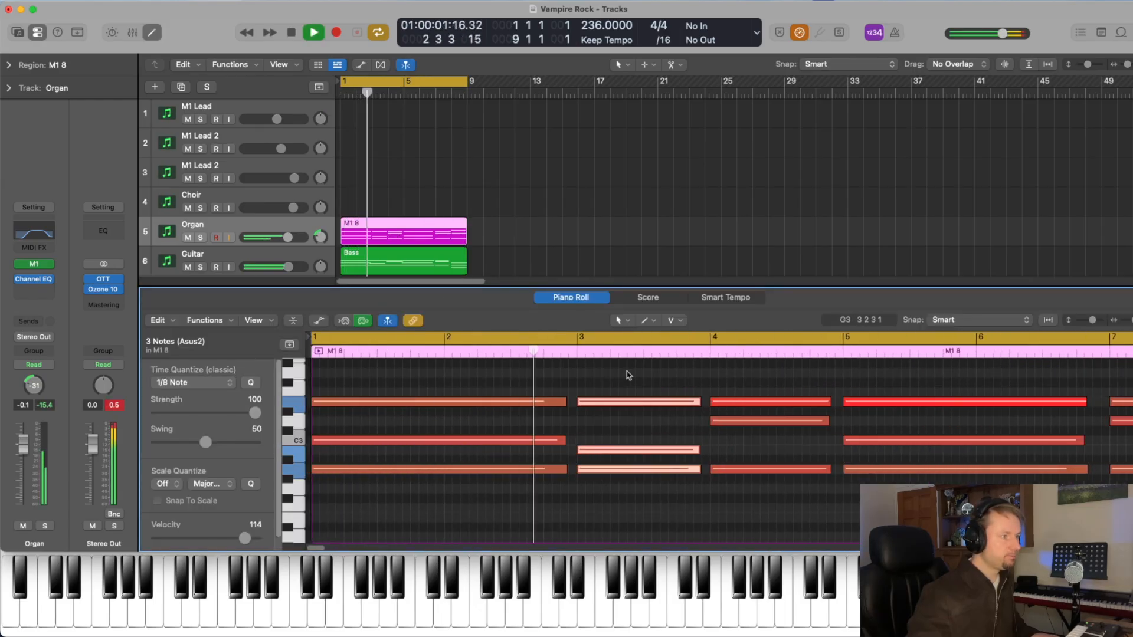
scroll(627, 375, "right", 5)
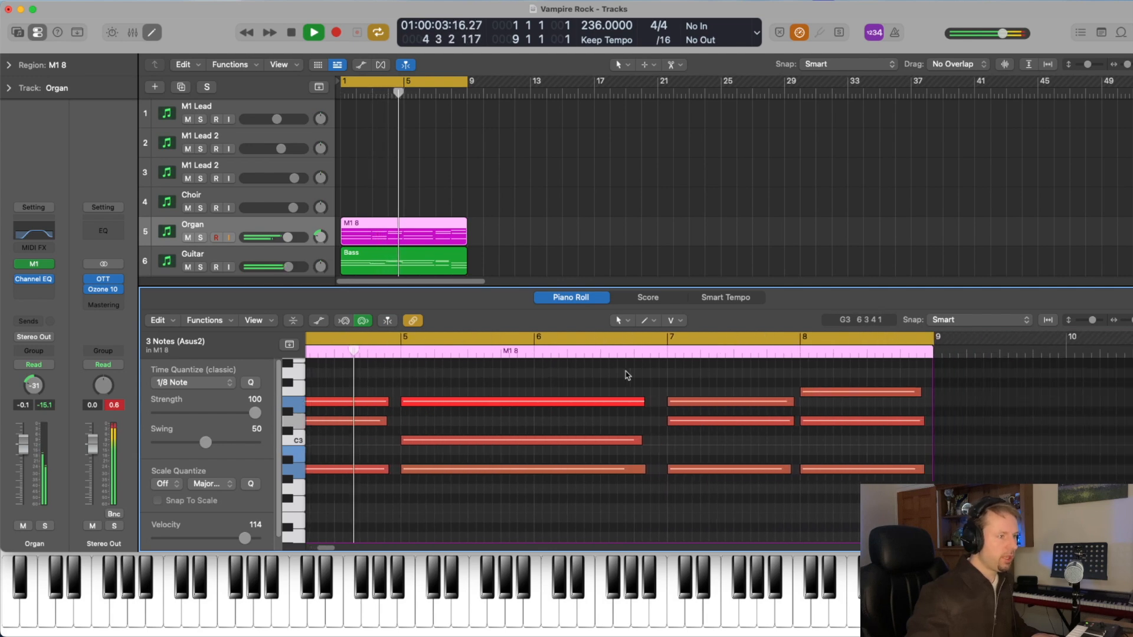
scroll(625, 373, "right", 2)
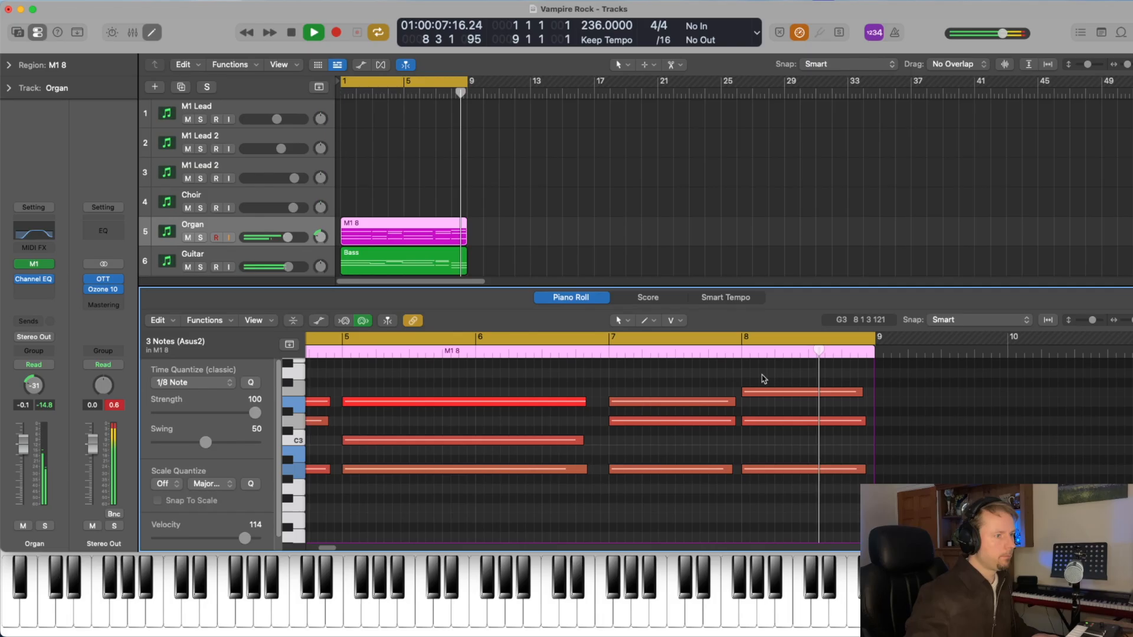
key("space")
left_click(760, 406)
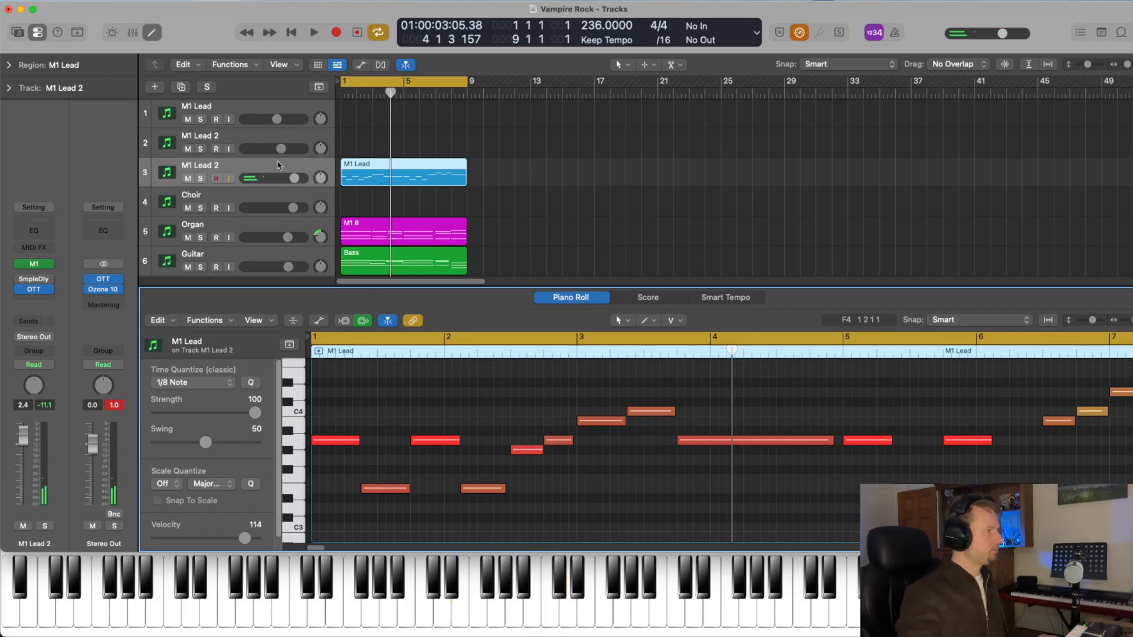
Step: Play the lead melody region on the third track together with the organ, guitar, bass and drums
key("space")
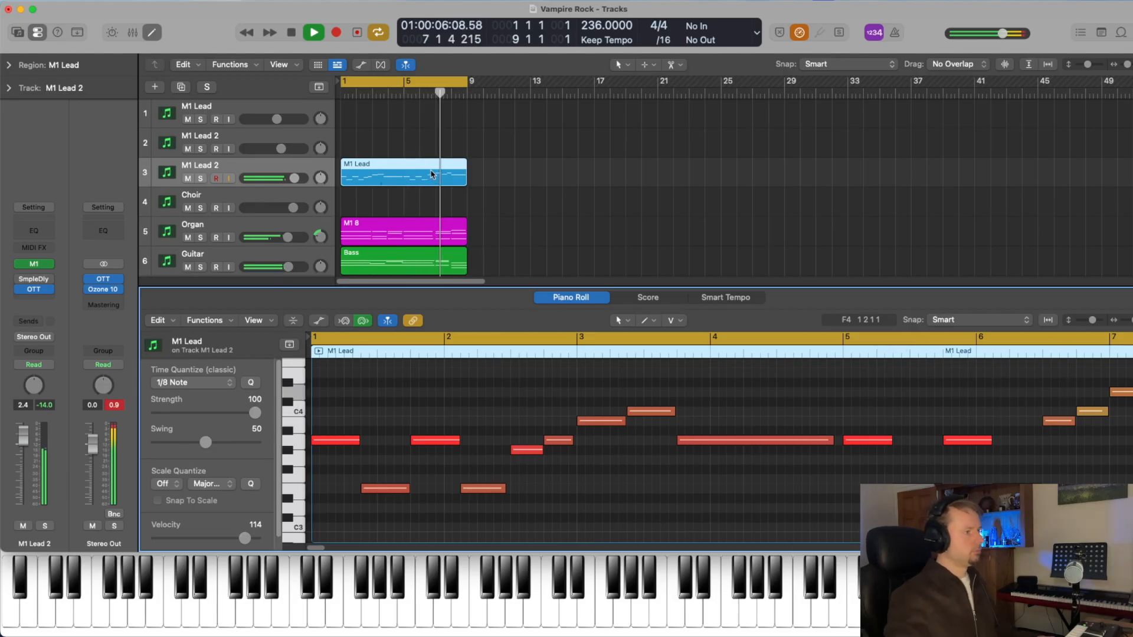
key("space")
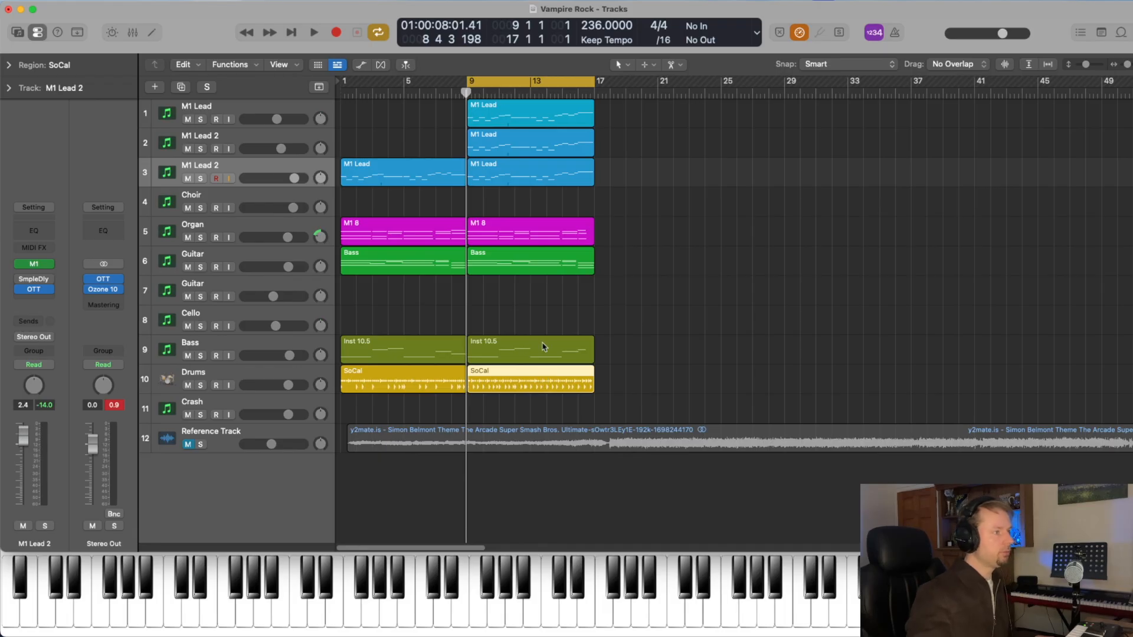
Step: Solo the top two lead tracks, M1 Lead and M1 Lead 2, and listen to them from bar 9
left_click(495, 142)
left_click(202, 120)
left_click(201, 149)
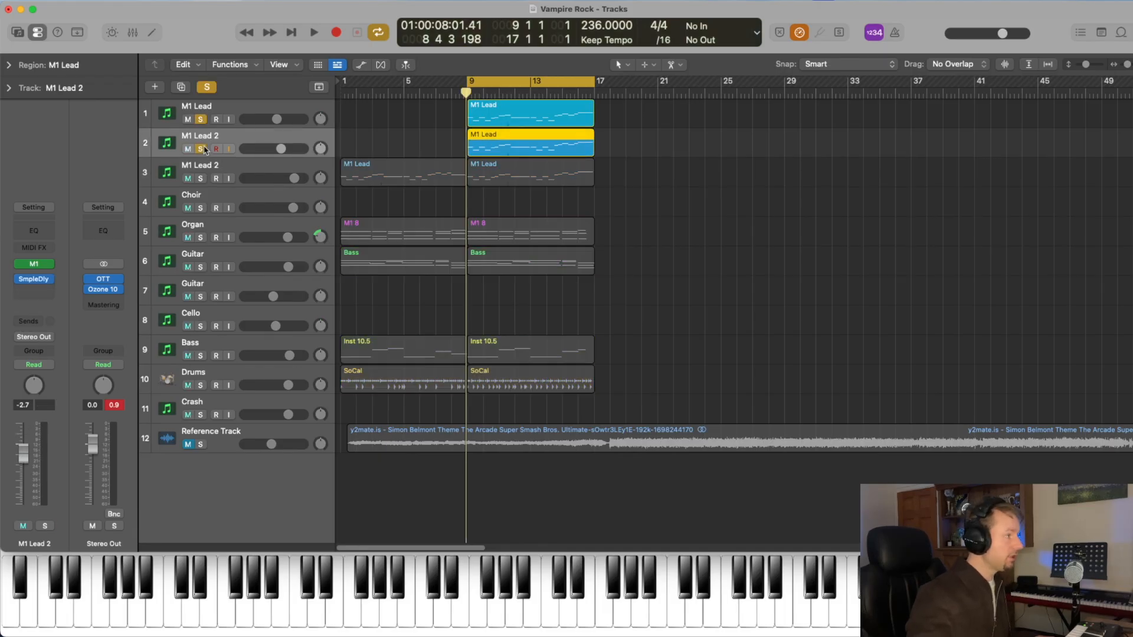
key("space")
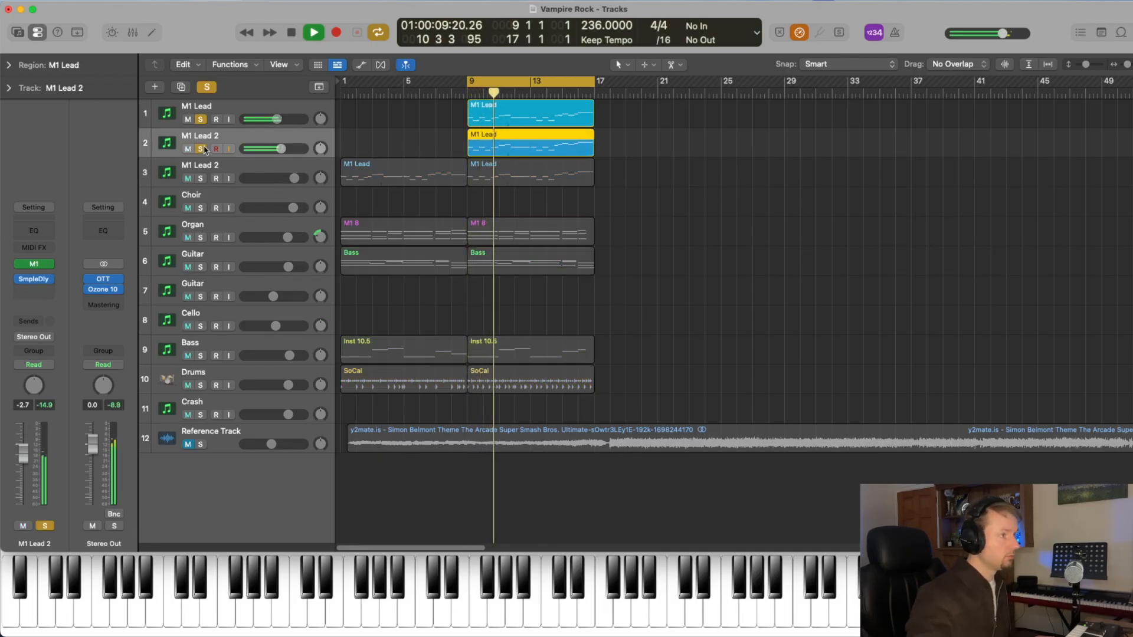
key("space")
Step: Unsolo both lead tracks and play the bar 9 to 17 section with the full arrangement
left_click(202, 149)
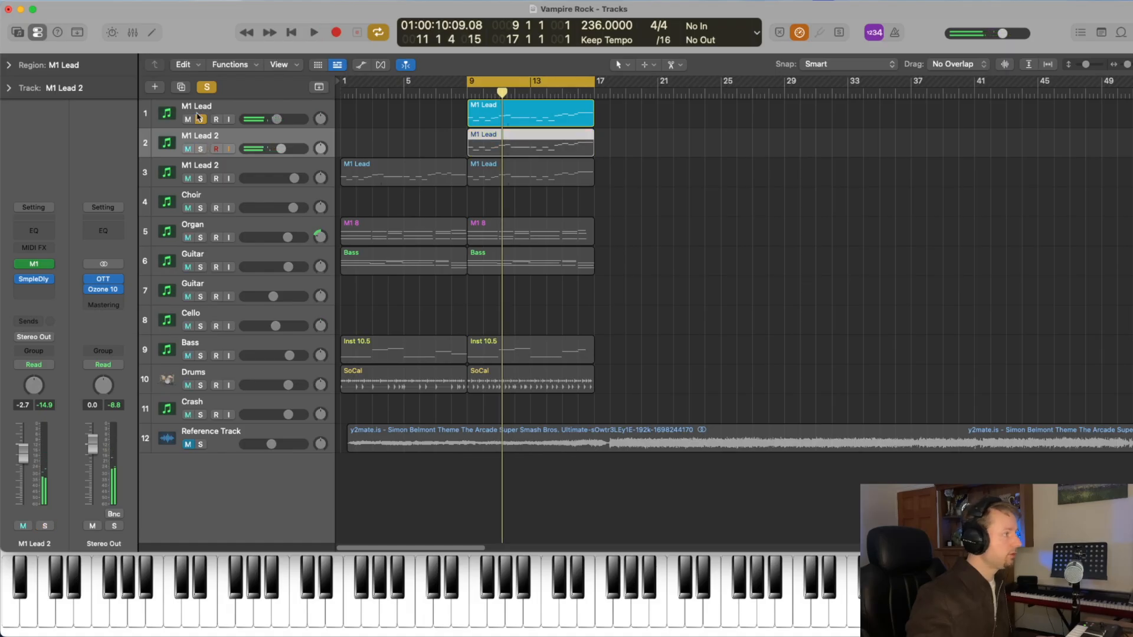
left_click(201, 119)
key("space")
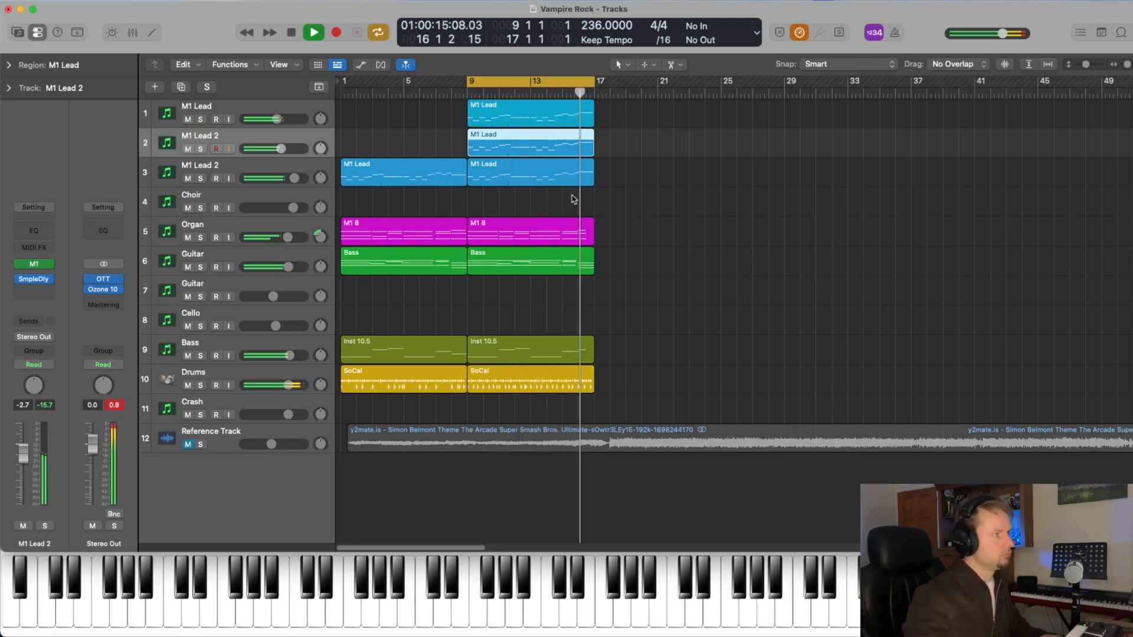
key("space")
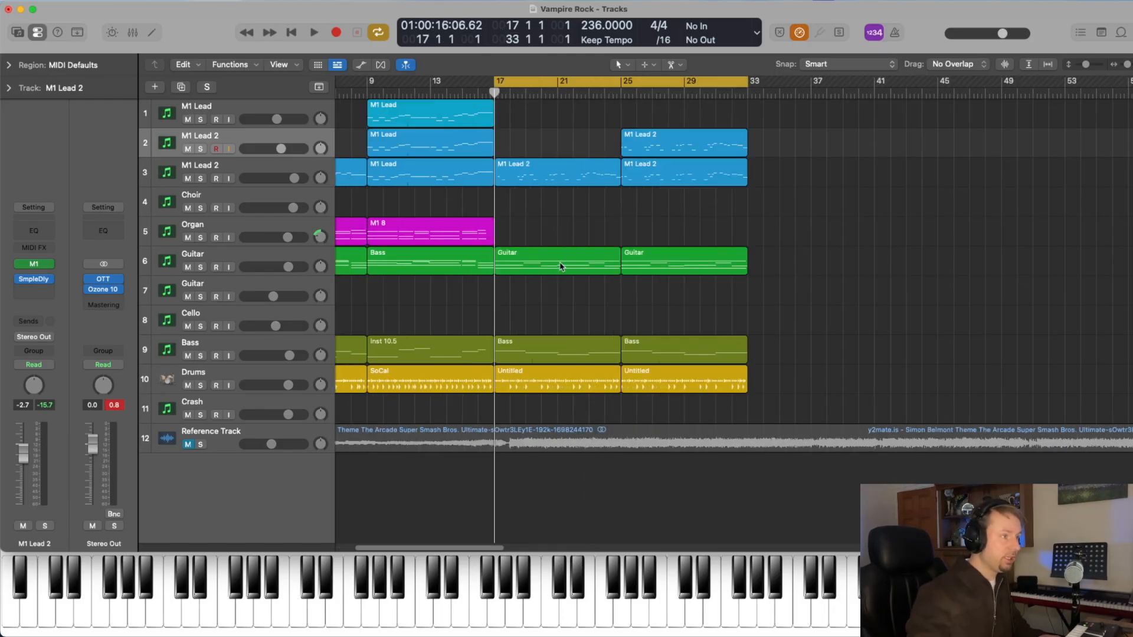
Step: Play the section starting at bar 17 and examine the notes of its first Bass region in the piano roll
key("space")
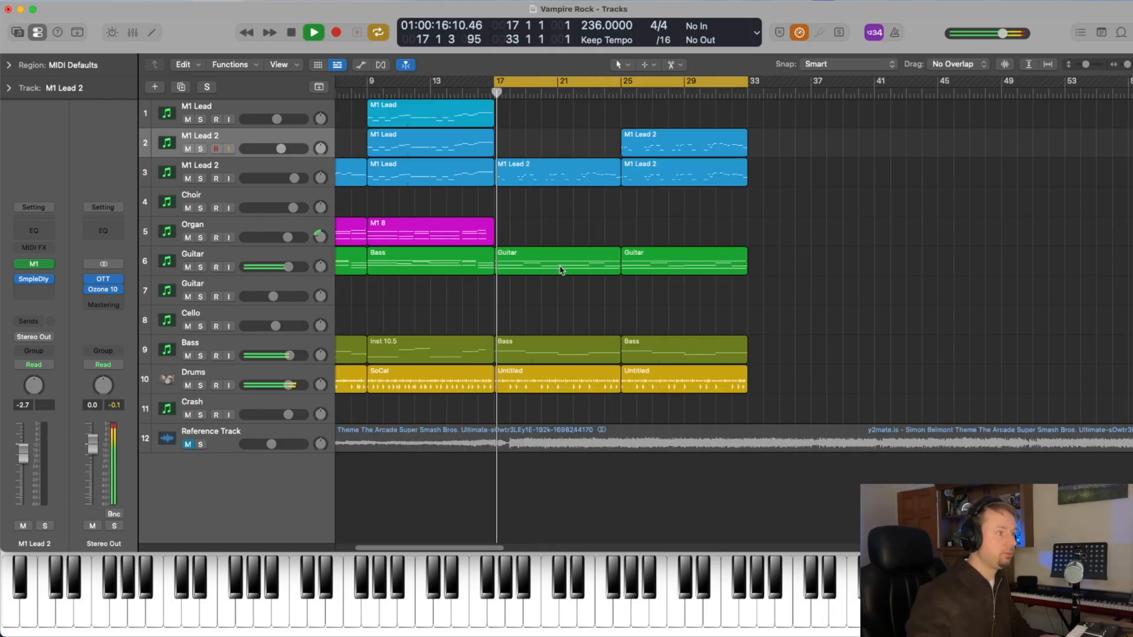
double_click(541, 355)
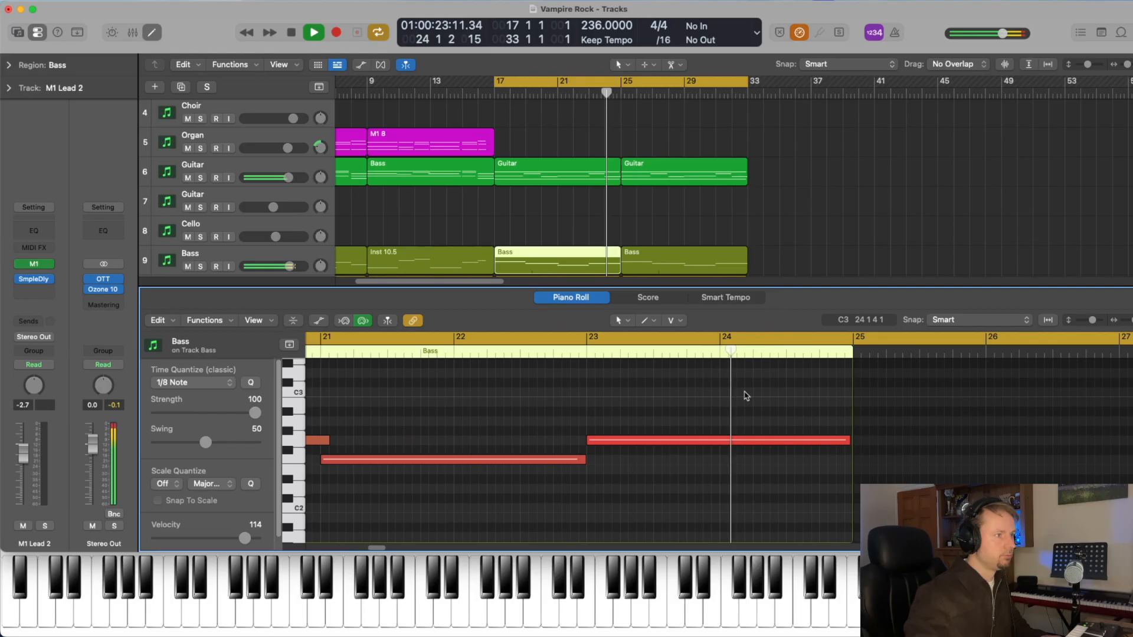
key("space")
scroll(582, 423, "left", 3)
scroll(582, 423, "left", 10)
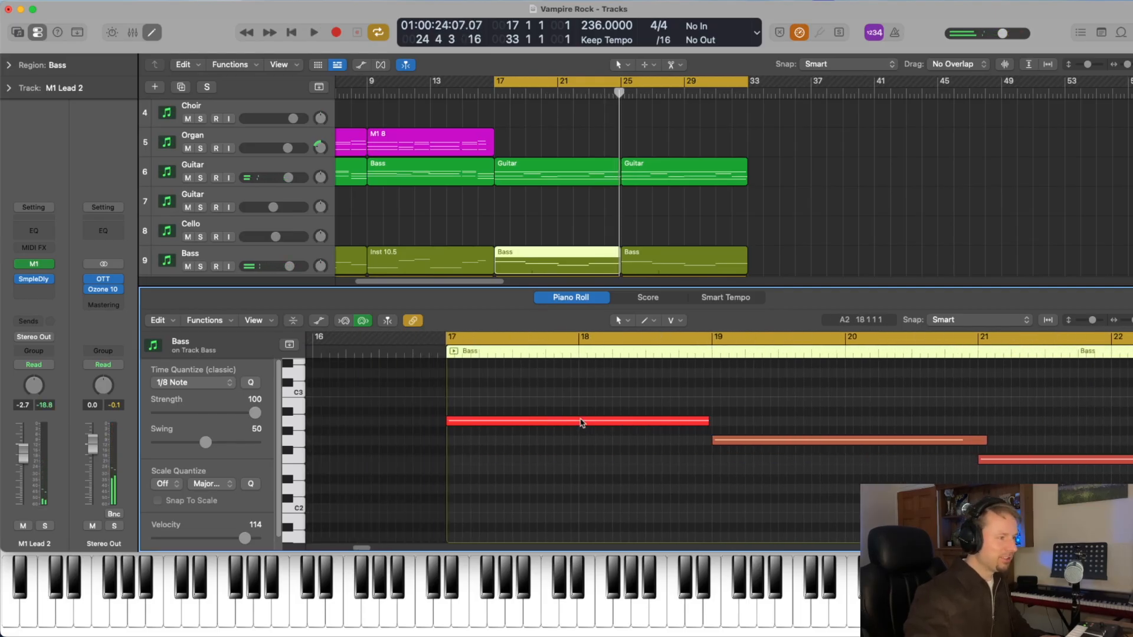
scroll(582, 423, "right", 8)
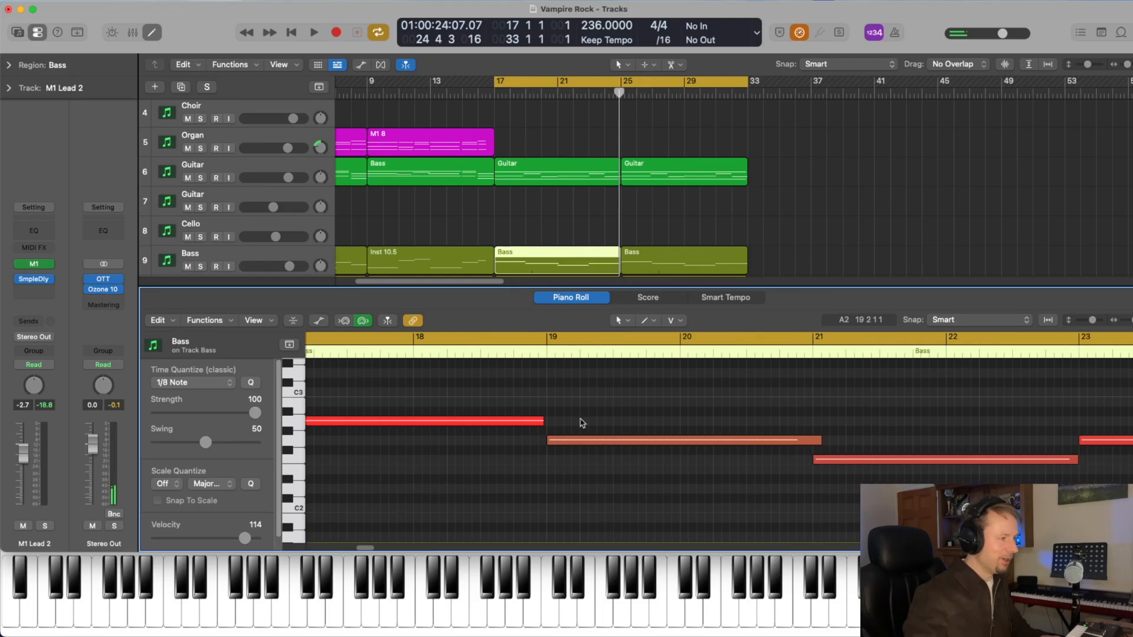
scroll(582, 424, "right", 5)
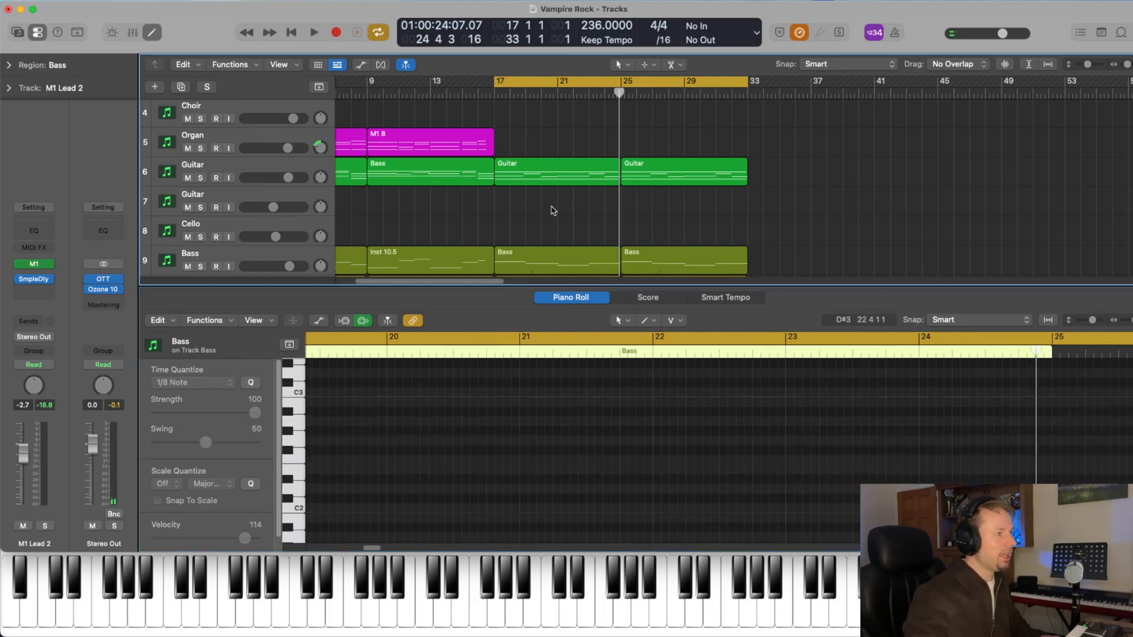
Step: Select the first Guitar region at bar 17 and examine its notes in the piano roll
left_click(552, 178)
scroll(528, 468, "up", 2)
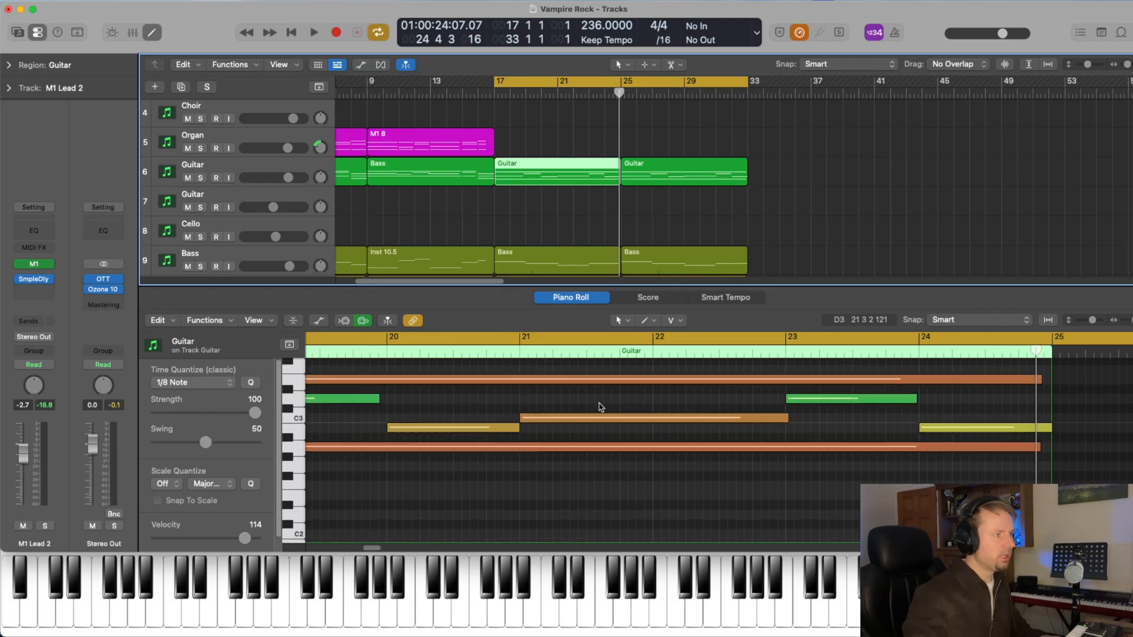
scroll(627, 217, "up", 3)
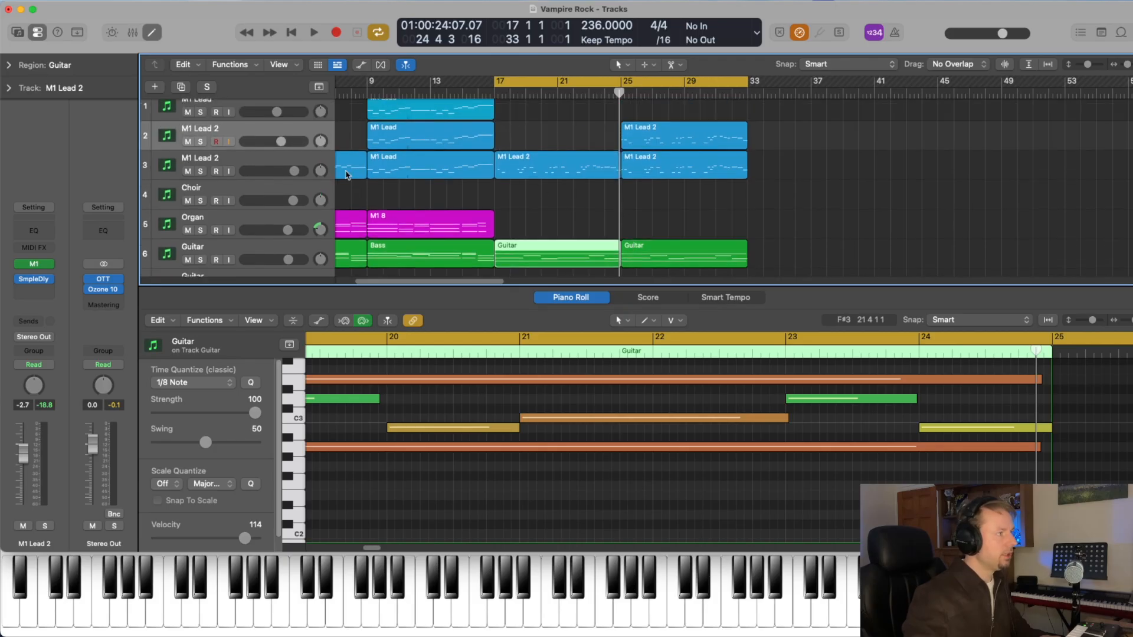
Step: Listen to the third-track M1 Lead 2 part from bar 17, first soloed and again unsoloed with the full arrangement
left_click(201, 171)
key("space")
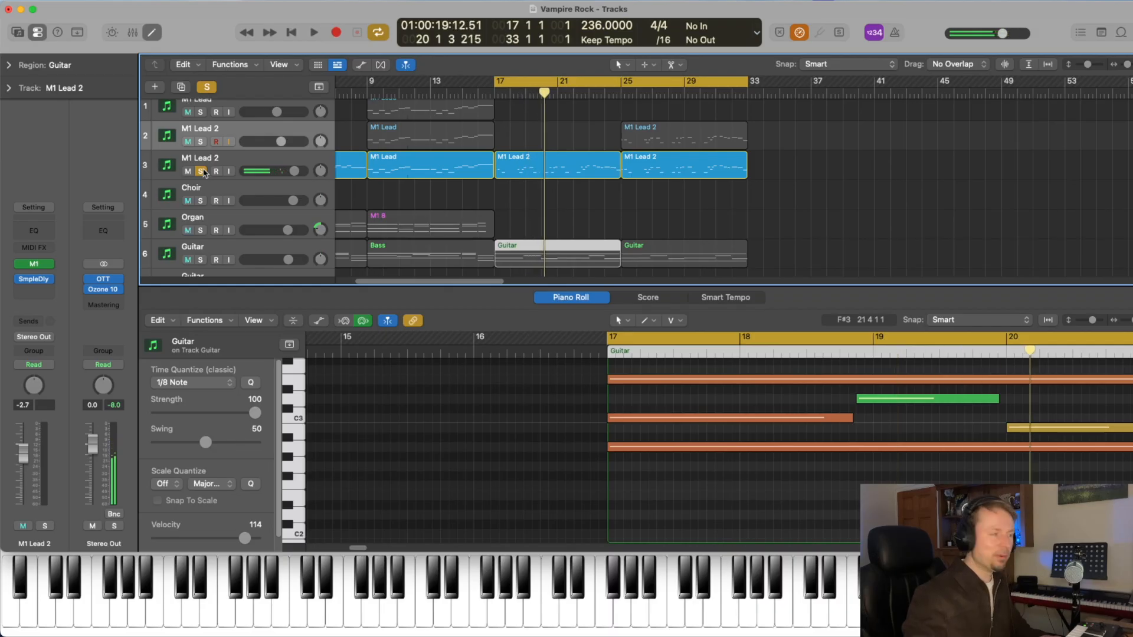
left_click(201, 172)
key("space")
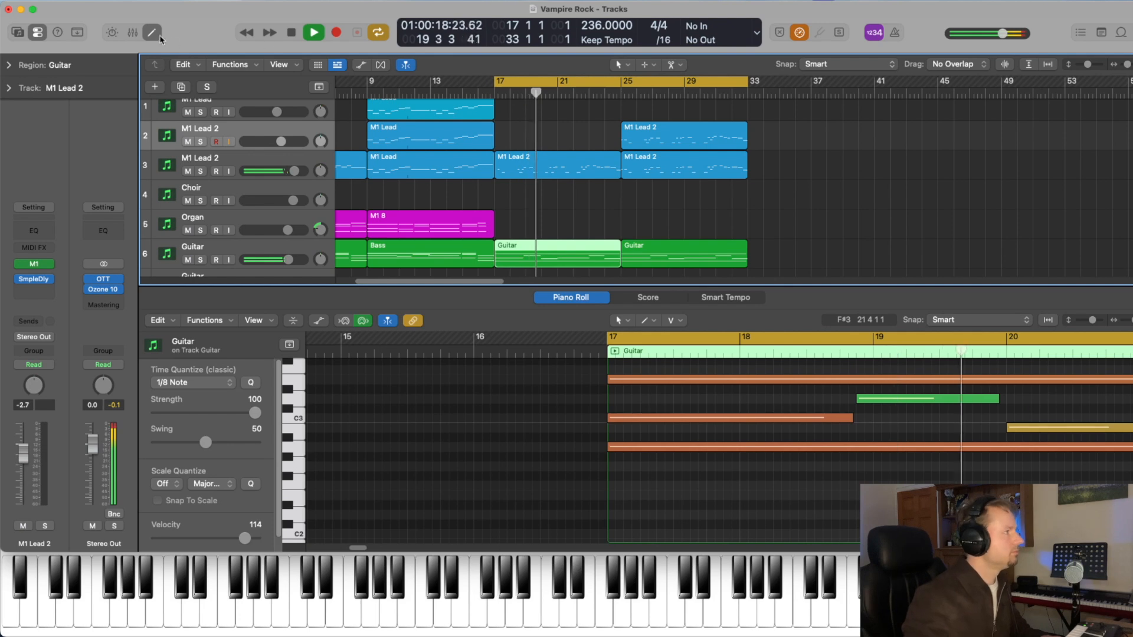
Step: Hide the piano roll and briefly solo the second-track M1 Lead 2 part during the section starting at bar 25
key("p")
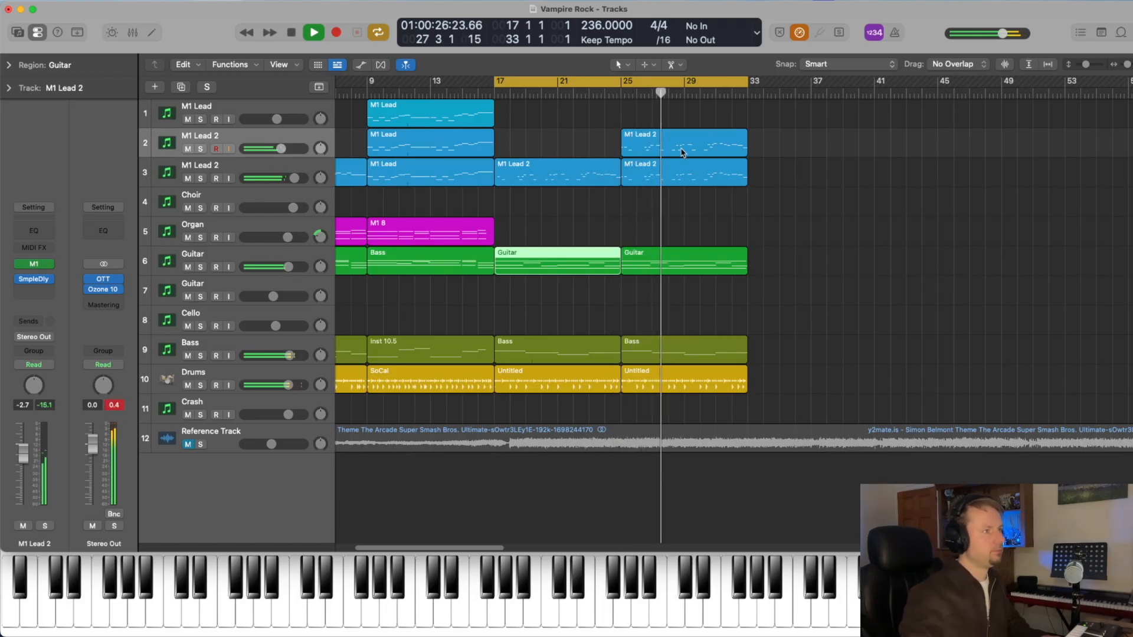
left_click(200, 150)
left_click(200, 150)
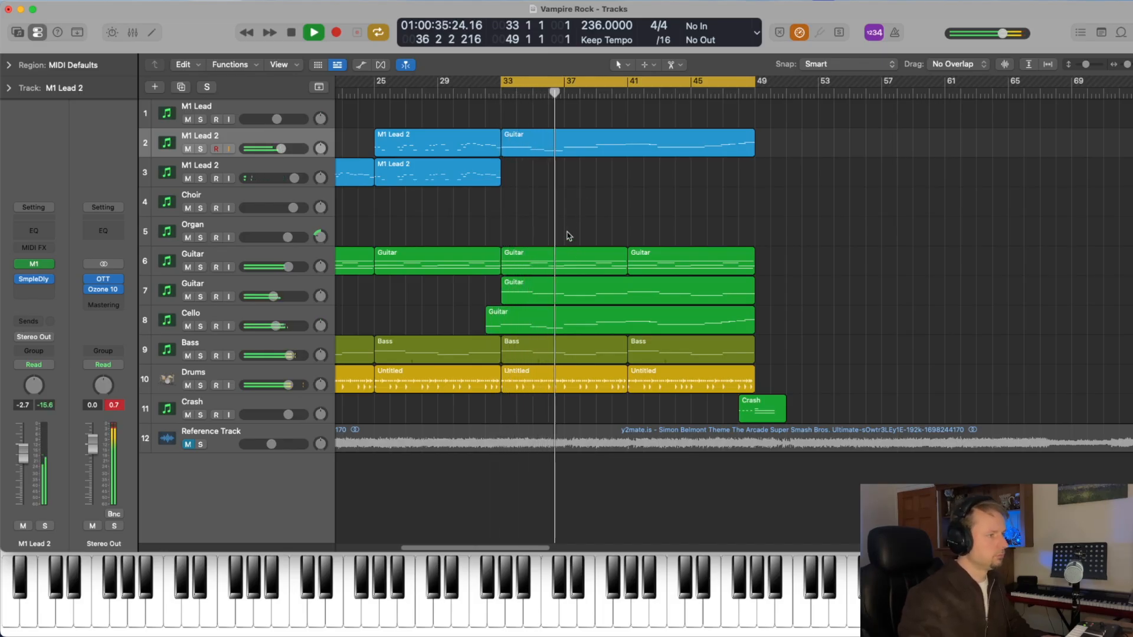
Step: Examine the Cello track's Guitar region in the piano roll and view its Kontakt 7 cello instrument, stopping playback
left_click(280, 314)
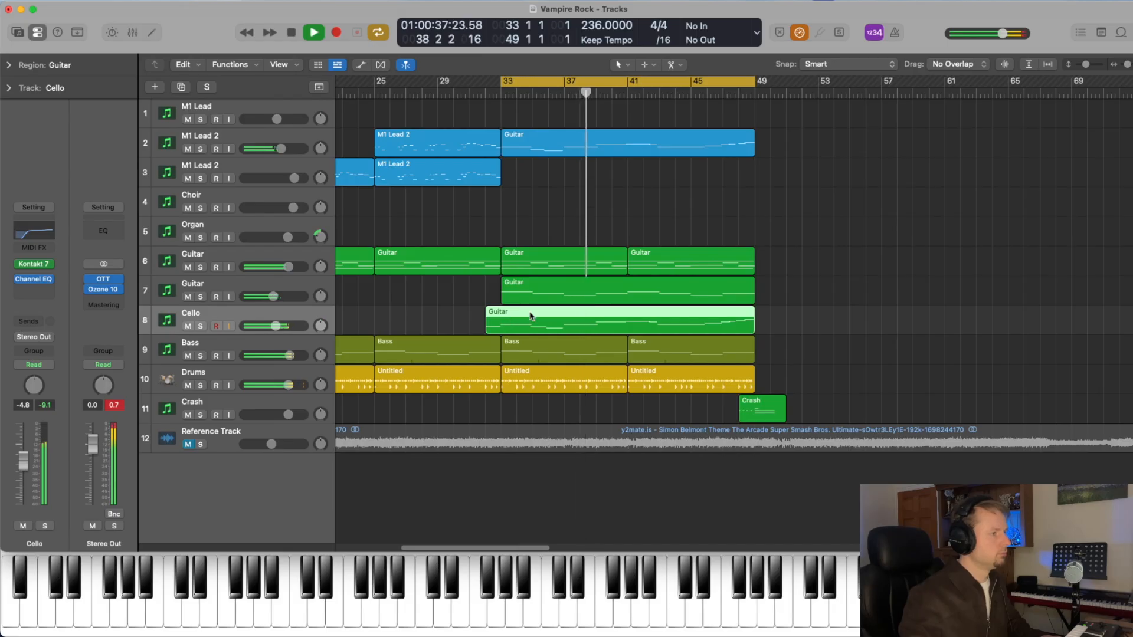
double_click(528, 318)
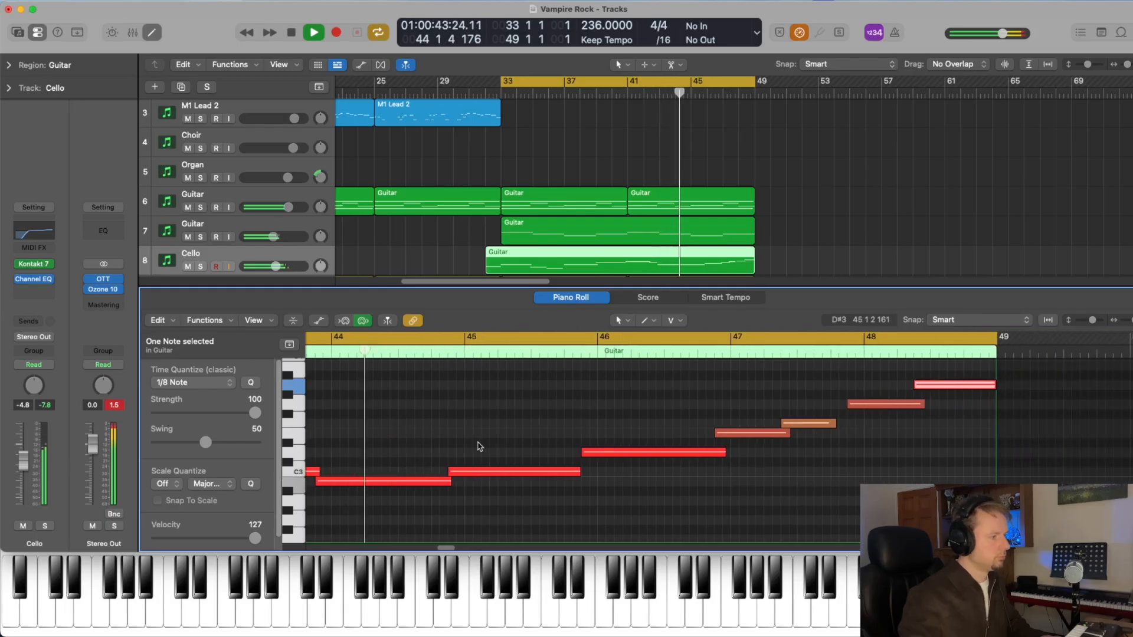
left_click(35, 264)
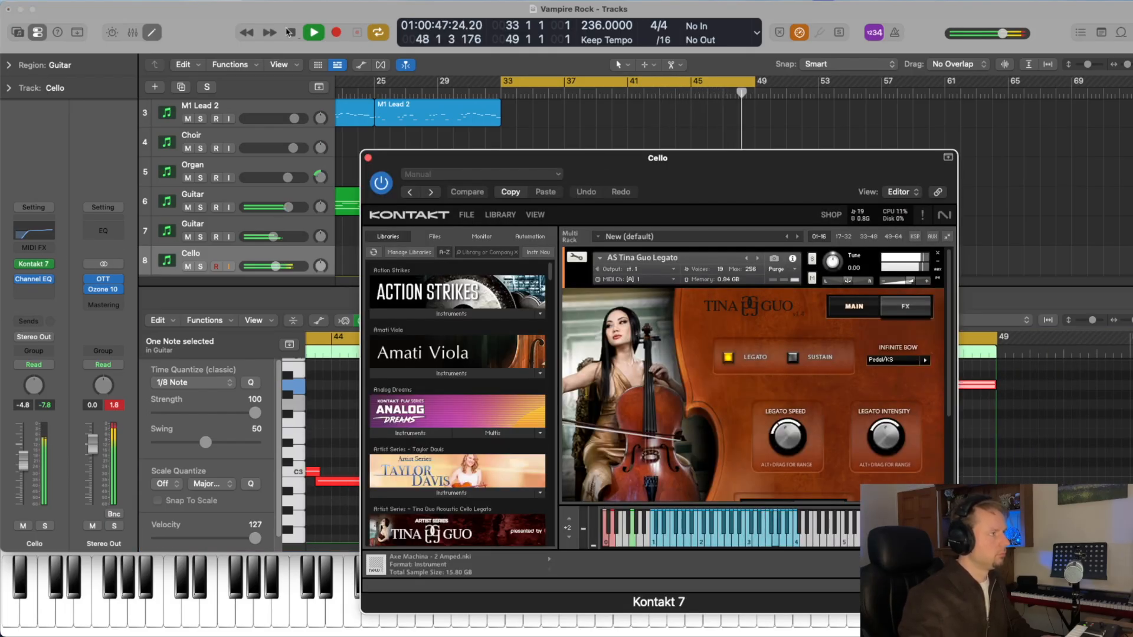
left_click(290, 33)
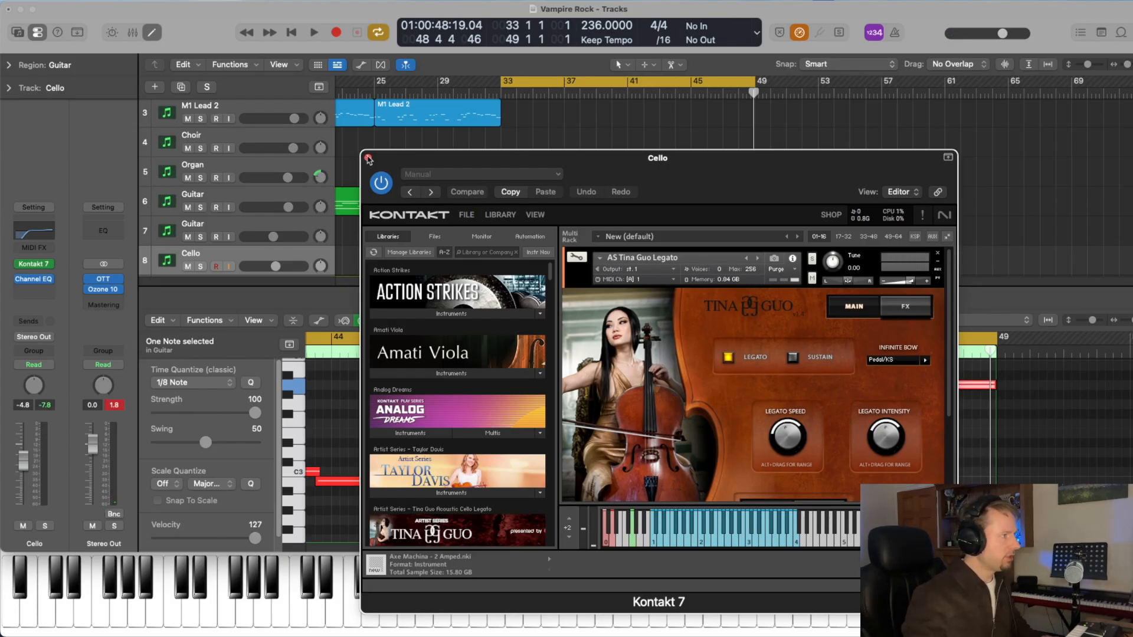
left_click(368, 158)
Step: Listen to the Cello part soloed from just before bar 33, and again unsoloed with the full arrangement
left_click(201, 267)
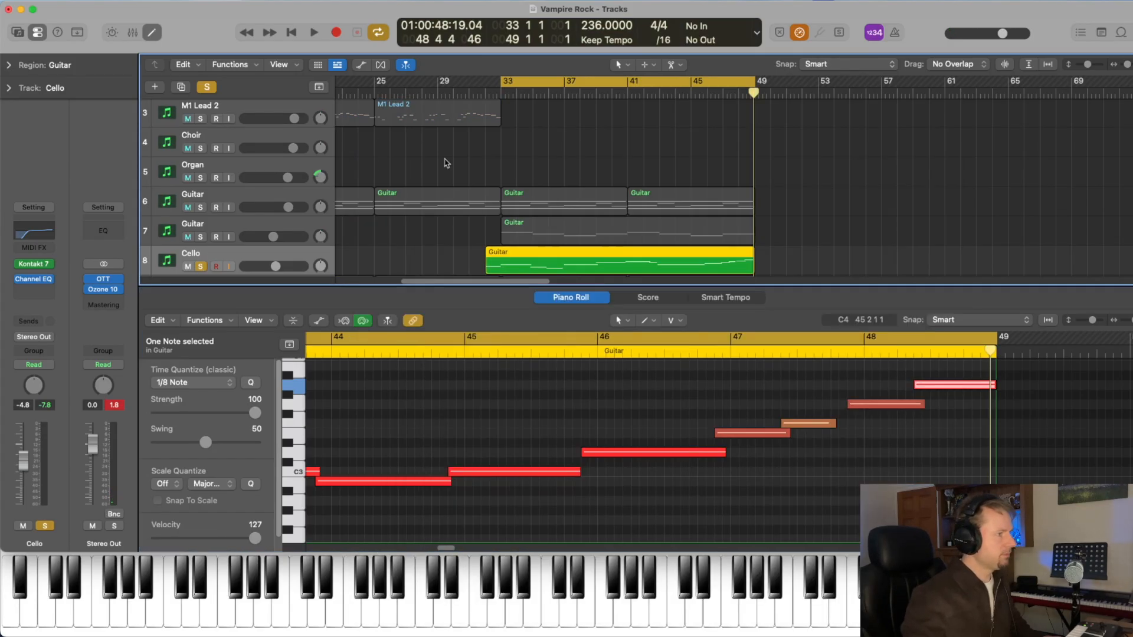
left_click(486, 93)
key("space")
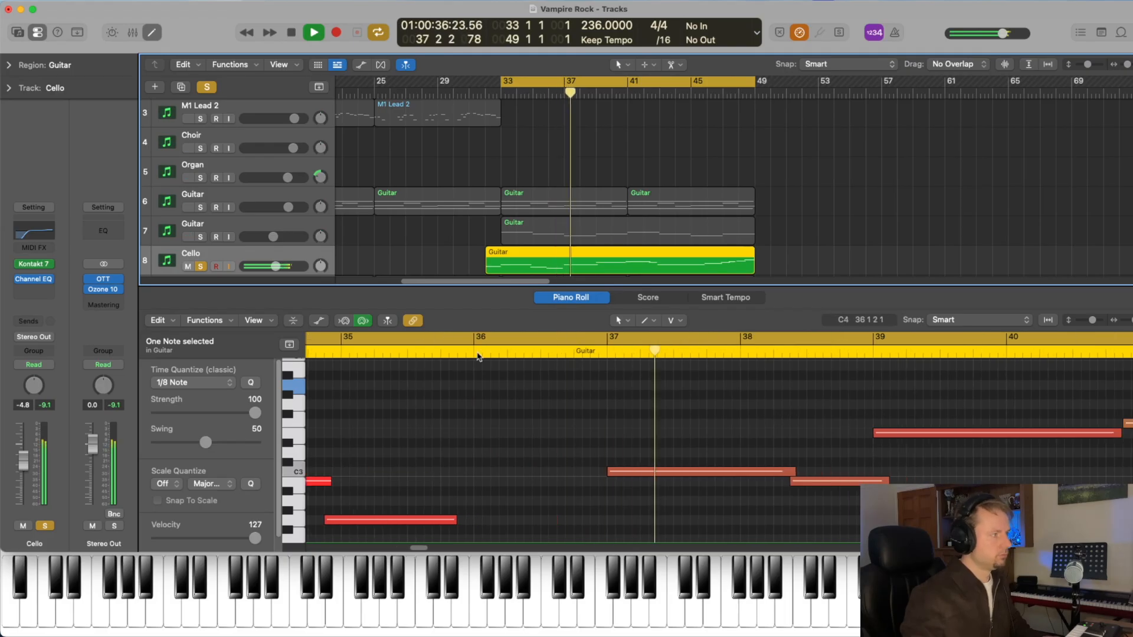
left_click(201, 266)
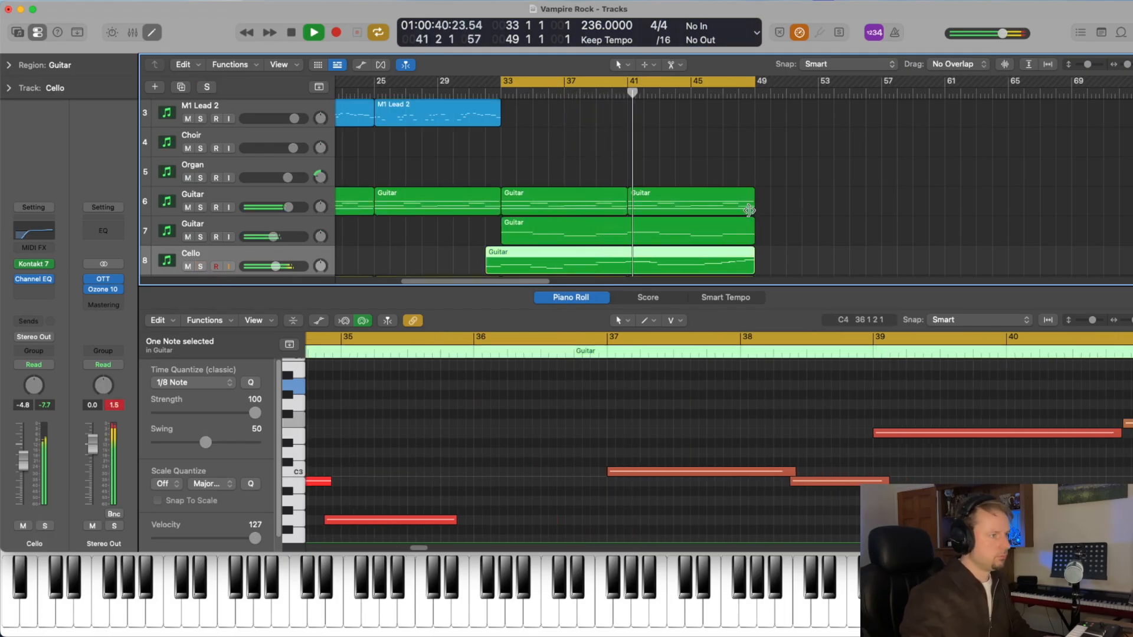
key("space")
Step: Review the tracks in the bar 33 to 49 section and play its ending into the Crash region from just after bar 45
scroll(732, 255, "up", 3)
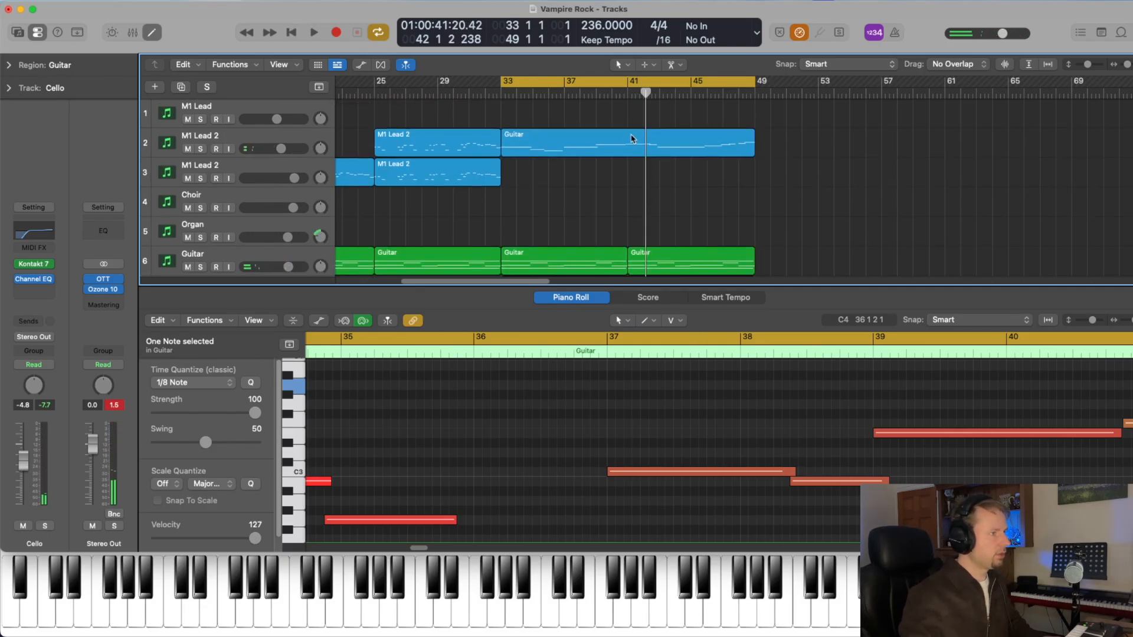
scroll(682, 198, "down", 3)
scroll(681, 198, "down", 3)
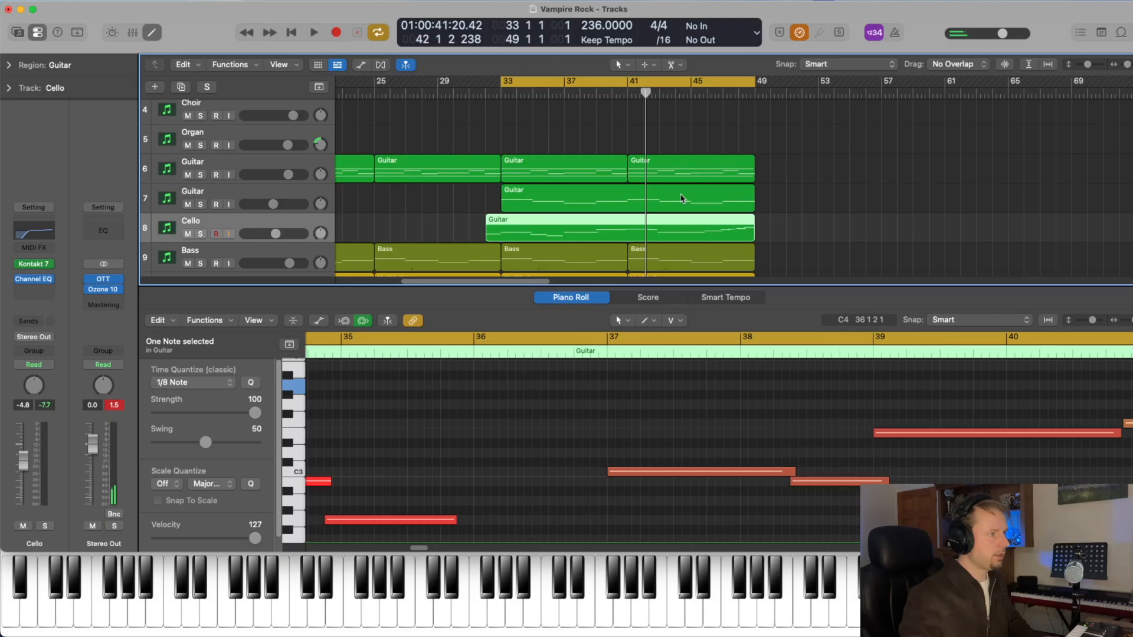
scroll(681, 198, "down", 1)
scroll(682, 199, "up", 3)
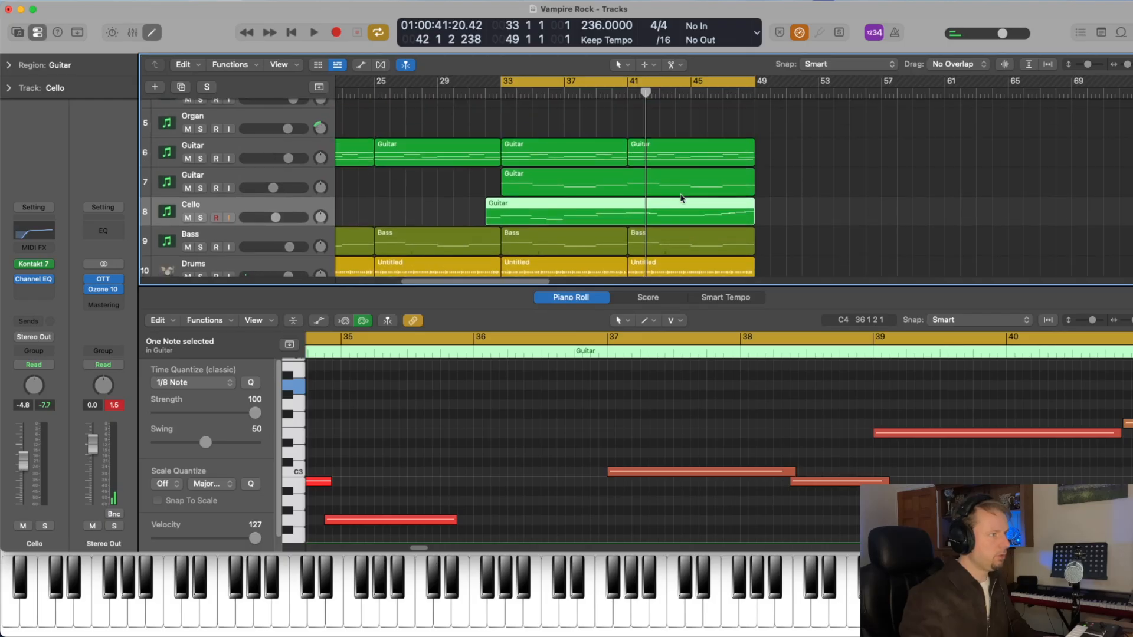
scroll(701, 214, "down", 2)
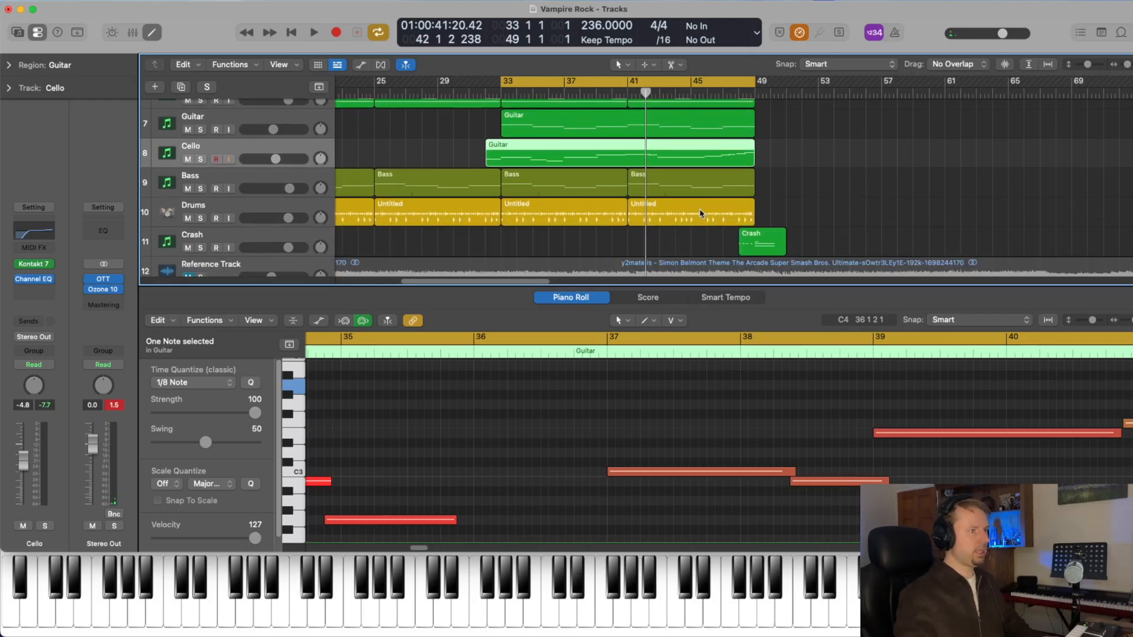
left_click(706, 95)
key("space")
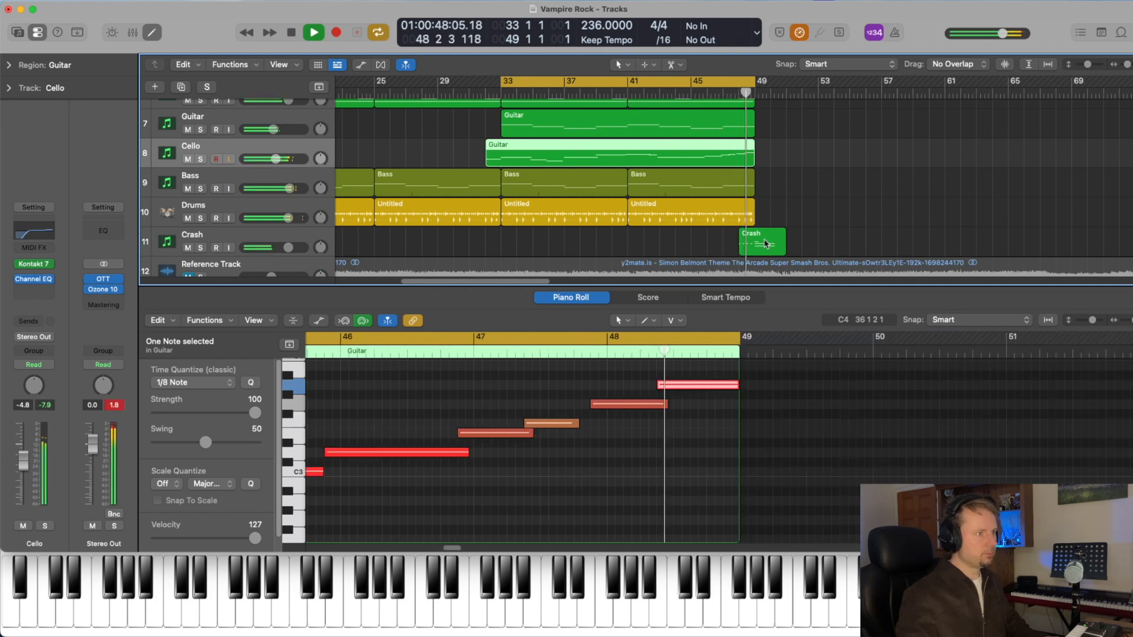
key("space")
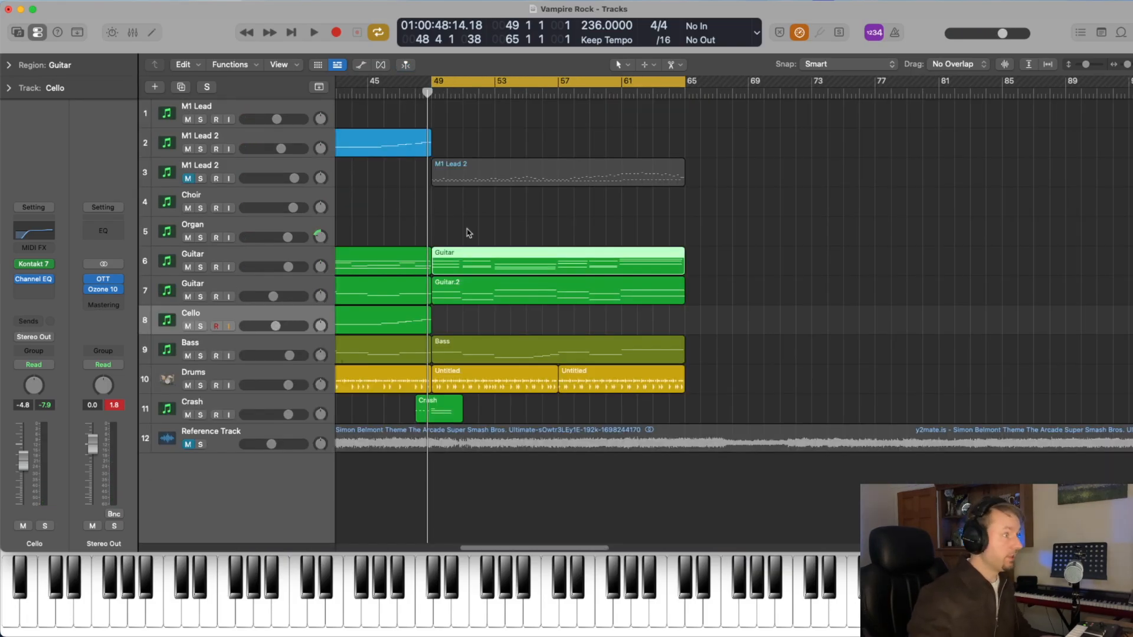
Step: Play the section starting at bar 49 with its sixth-track Guitar region open in the piano roll
key("space")
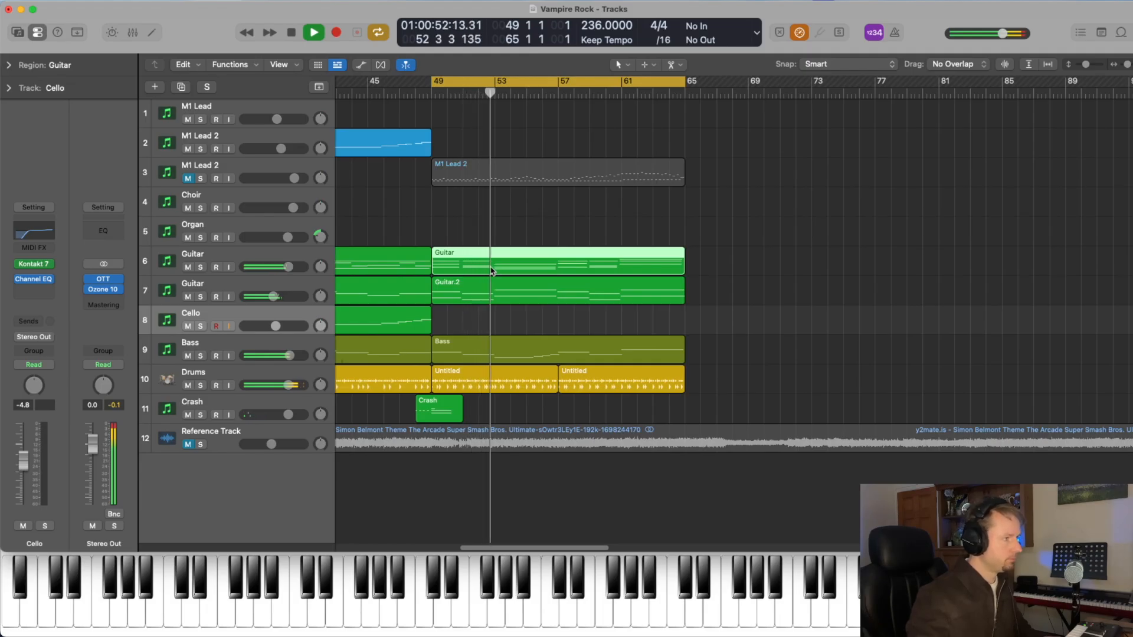
double_click(511, 265)
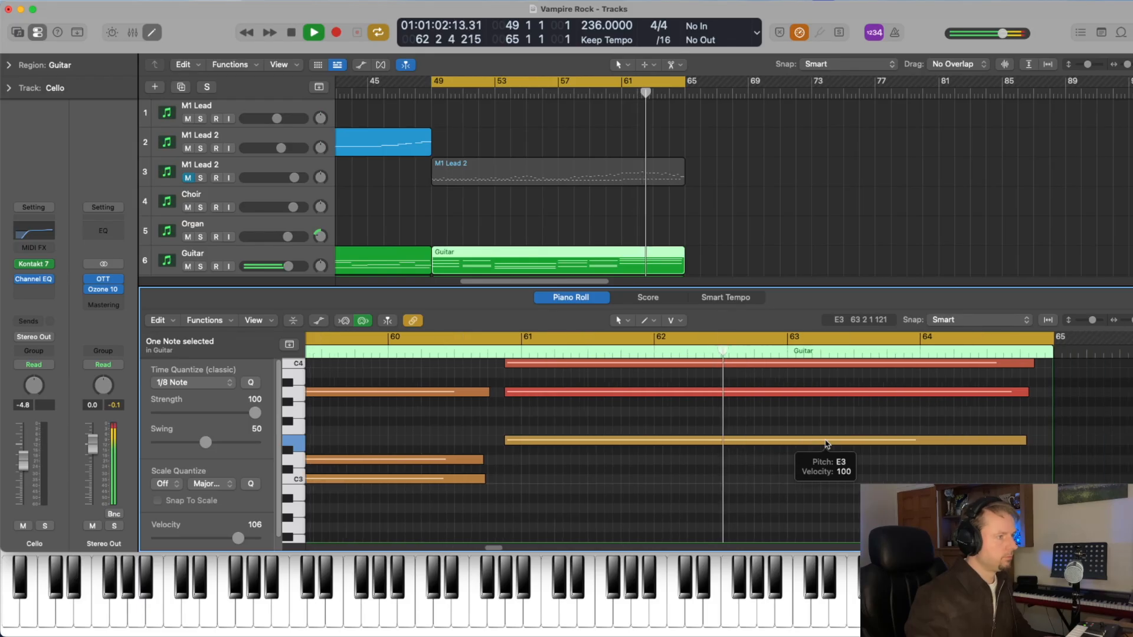
key("space")
Step: Examine the chords of the sixth-track Guitar region in the piano roll from bar 49 to bar 65
left_click(456, 257)
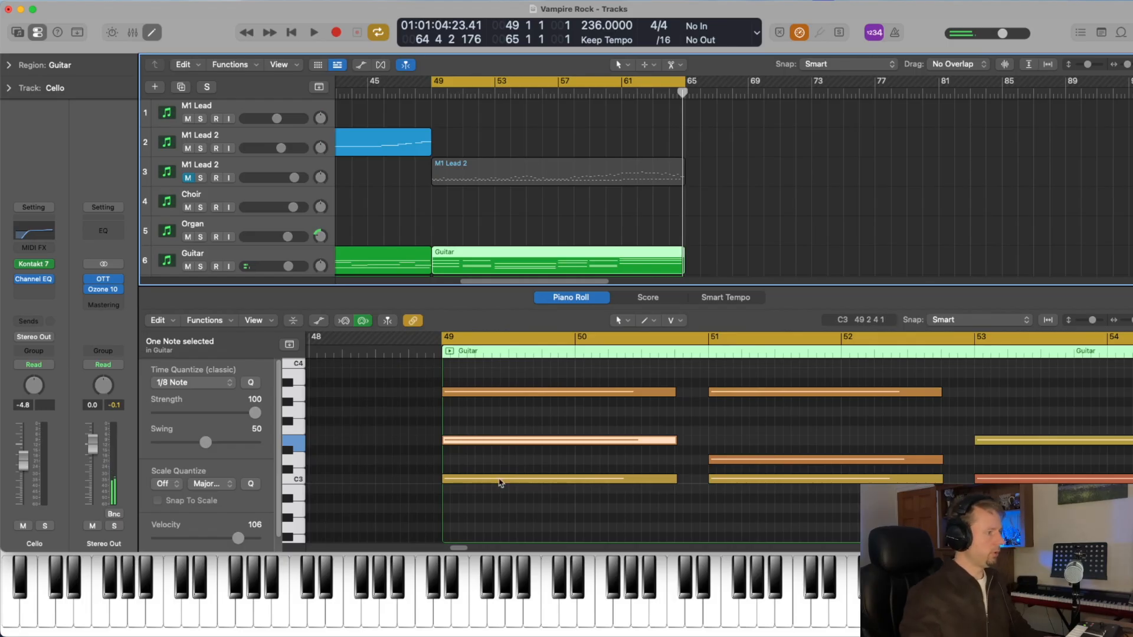
scroll(601, 428, "right", 5)
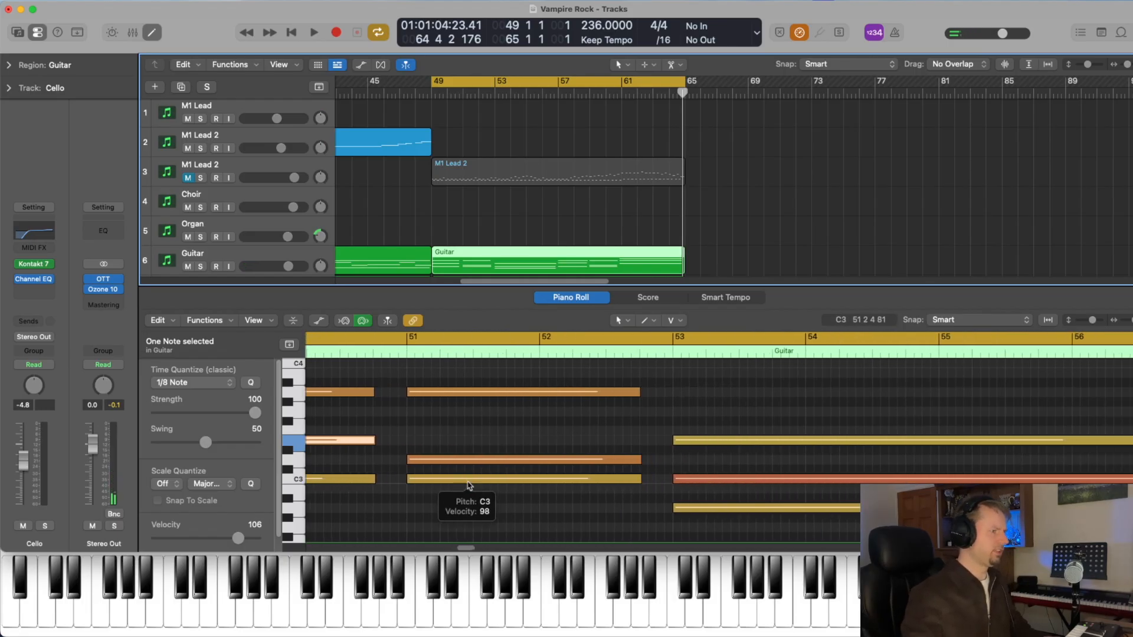
scroll(468, 484, "right", 3)
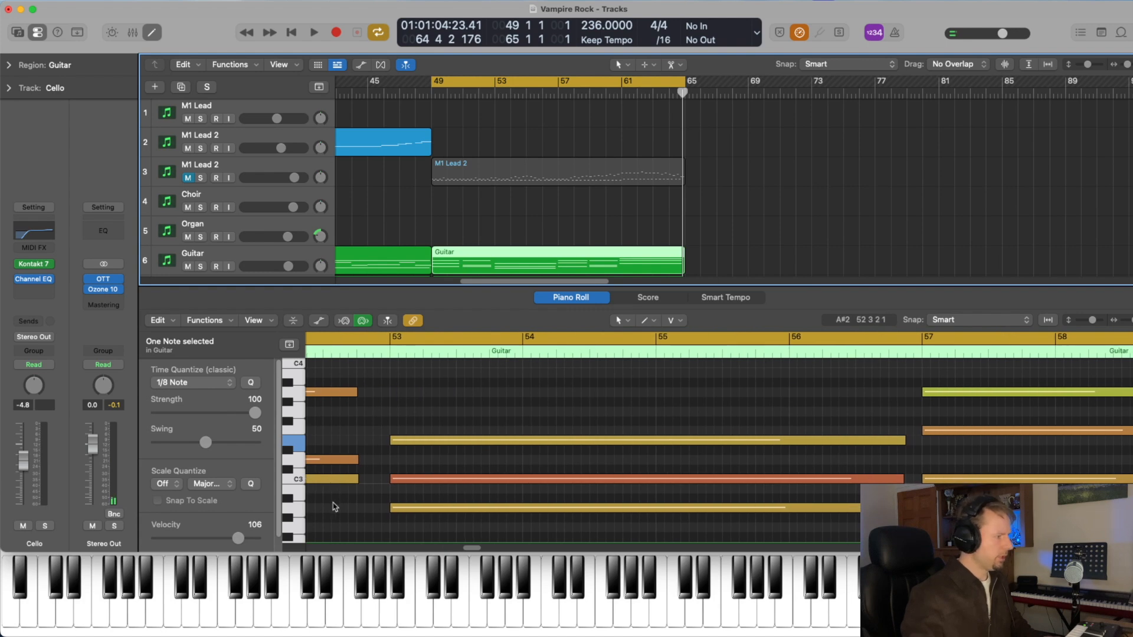
scroll(584, 483, "right", 6)
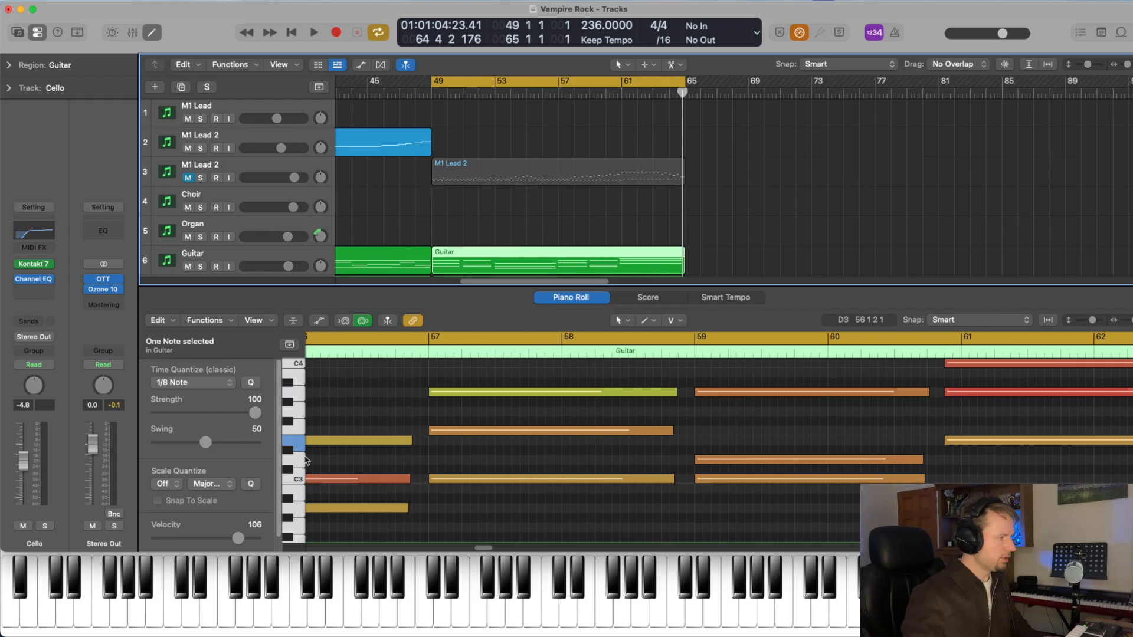
scroll(829, 465, "right", 3)
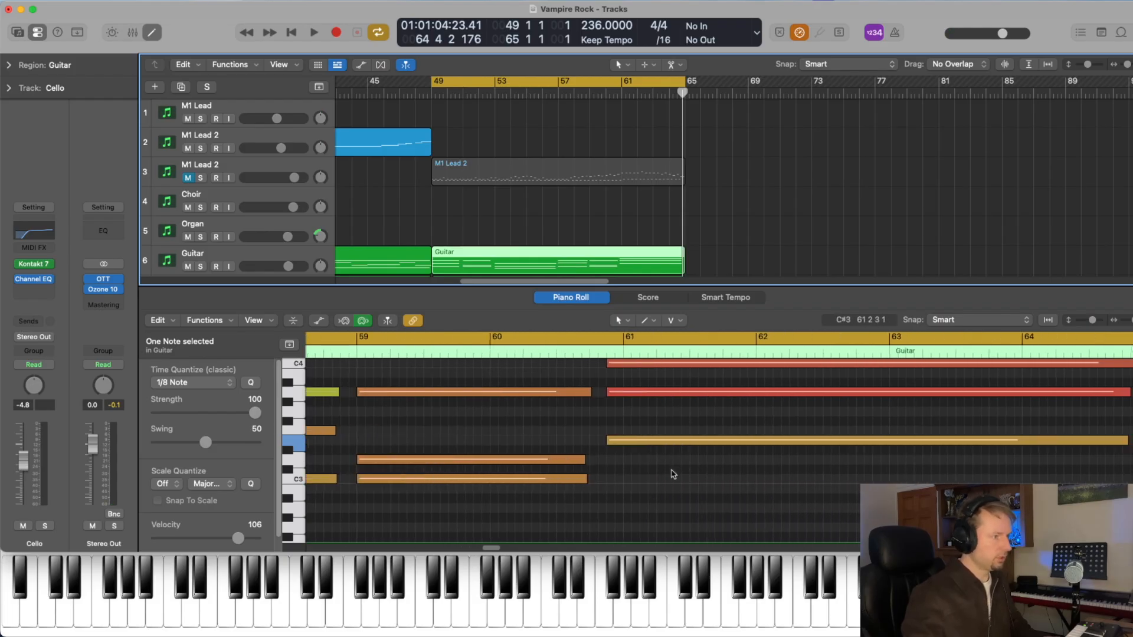
scroll(674, 473, "right", 2)
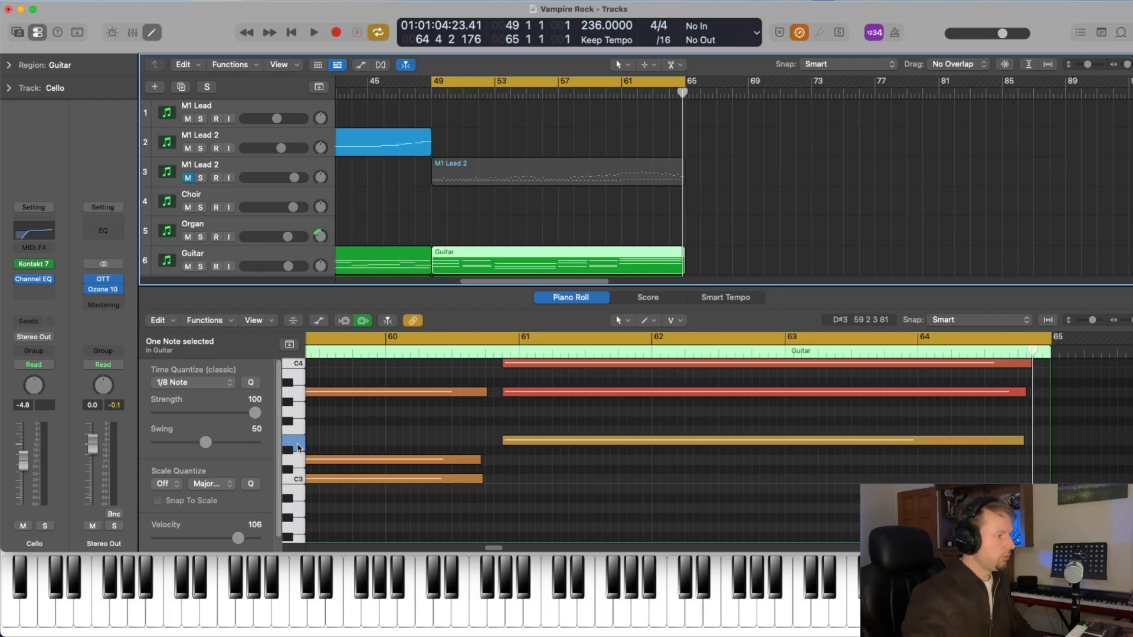
Step: Play the bar 49 section while following the notes of its Bass region in the piano roll
scroll(455, 417, "up", 3)
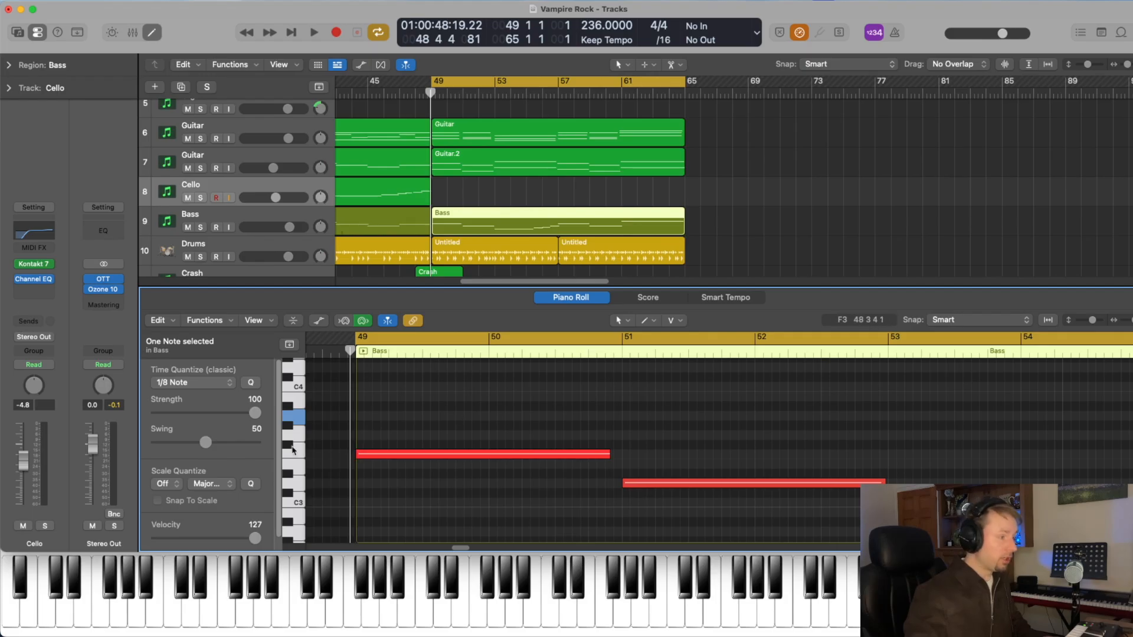
key("space")
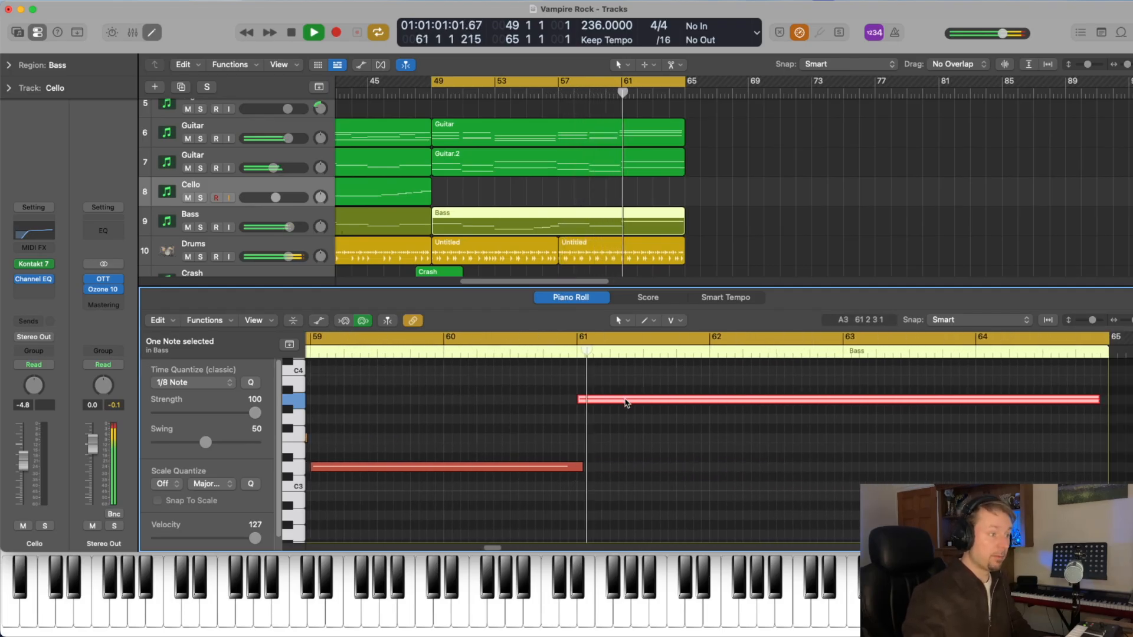
Step: Listen to the soloed third-track M1 Lead 2 part from bar 49 with its notes shown in the piano roll
key("space")
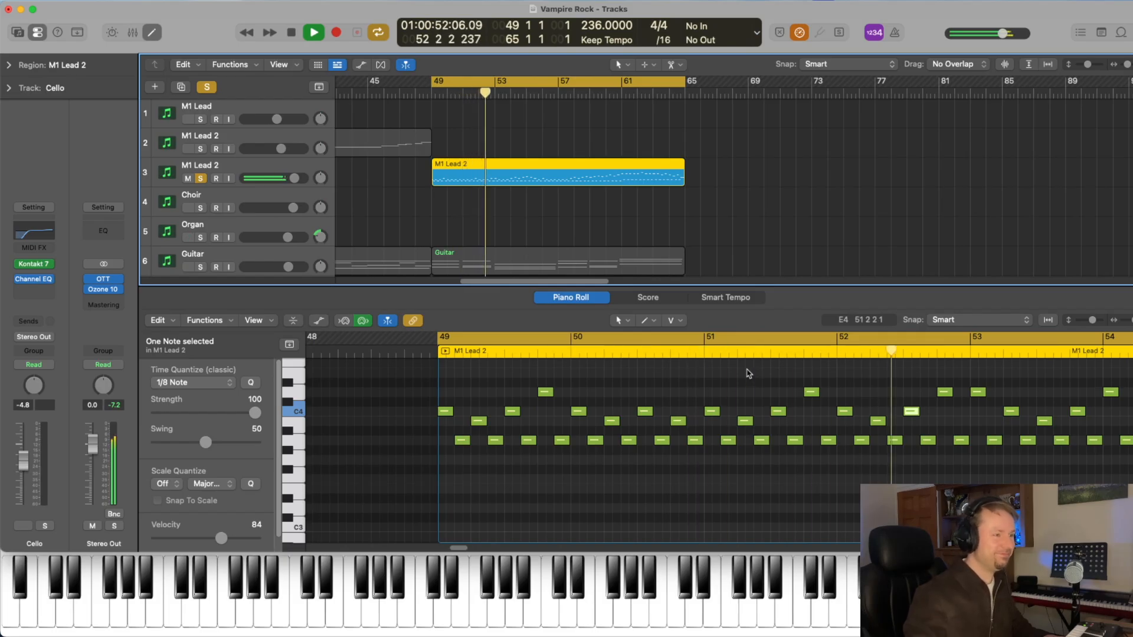
key("space")
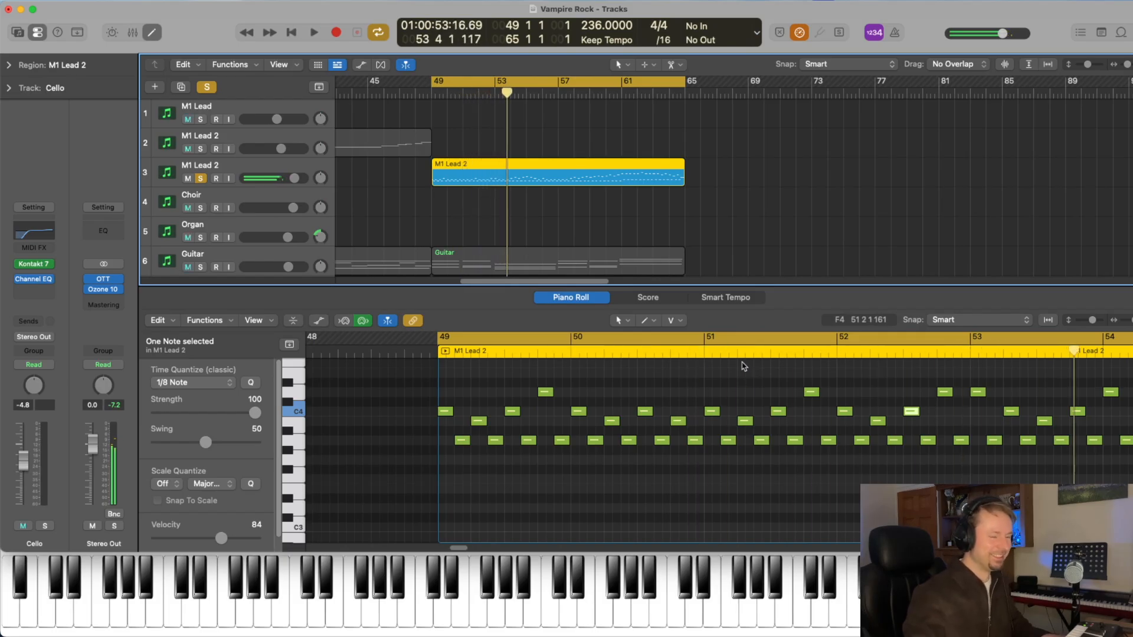
Step: Unsolo the third-track M1 Lead 2 and play the bar 49 section with the full arrangement, following the lead's notes in the piano roll
left_click(200, 178)
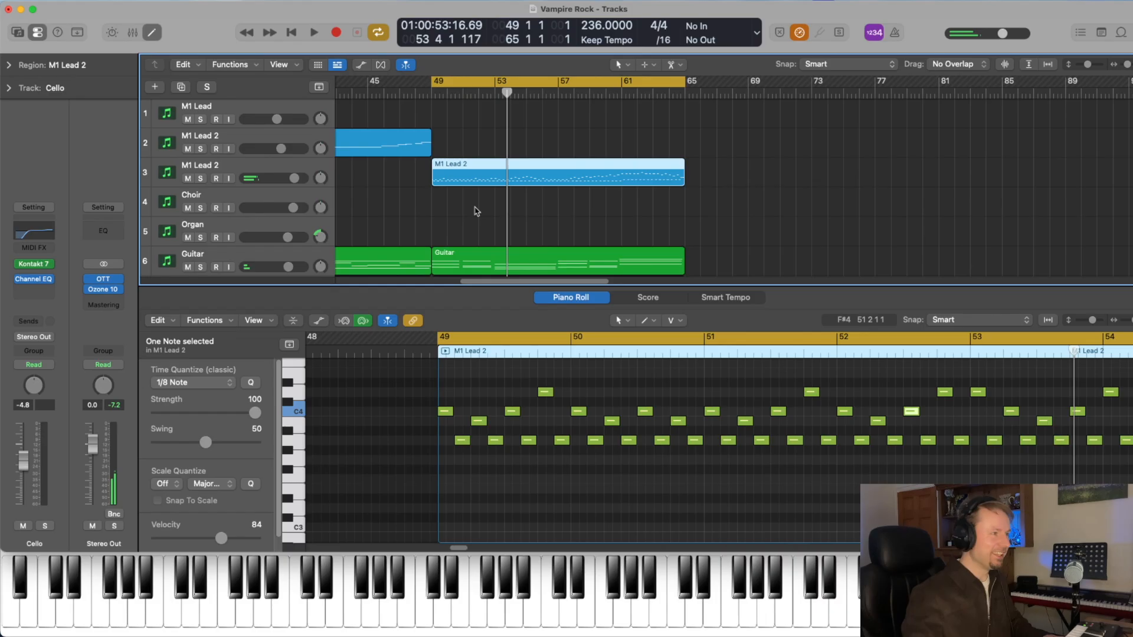
key("space")
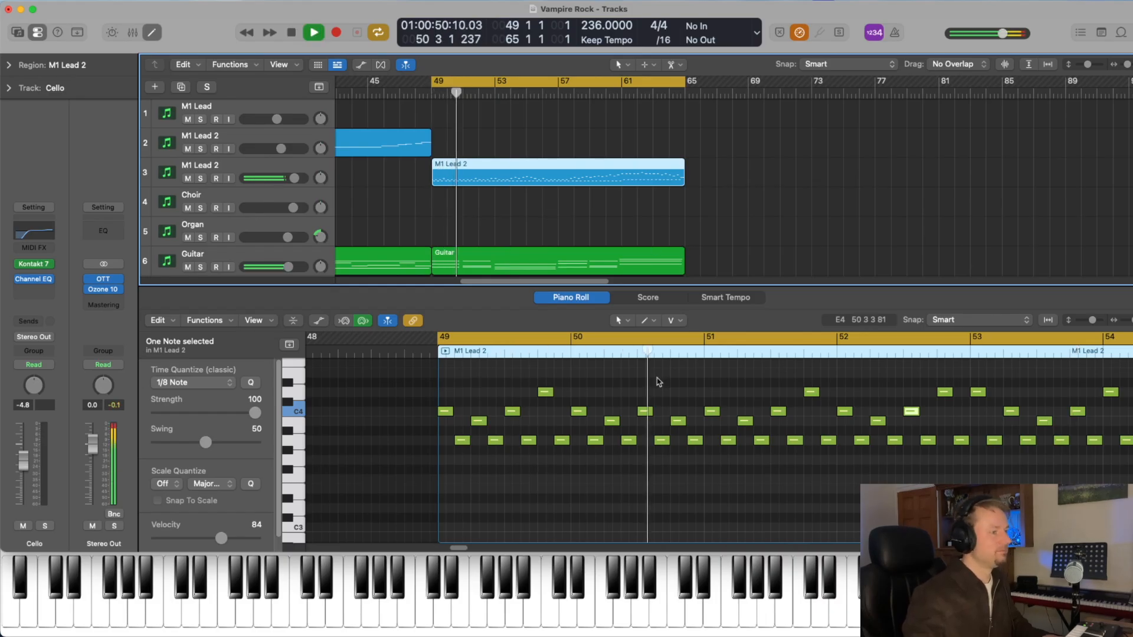
scroll(675, 401, "right", 10)
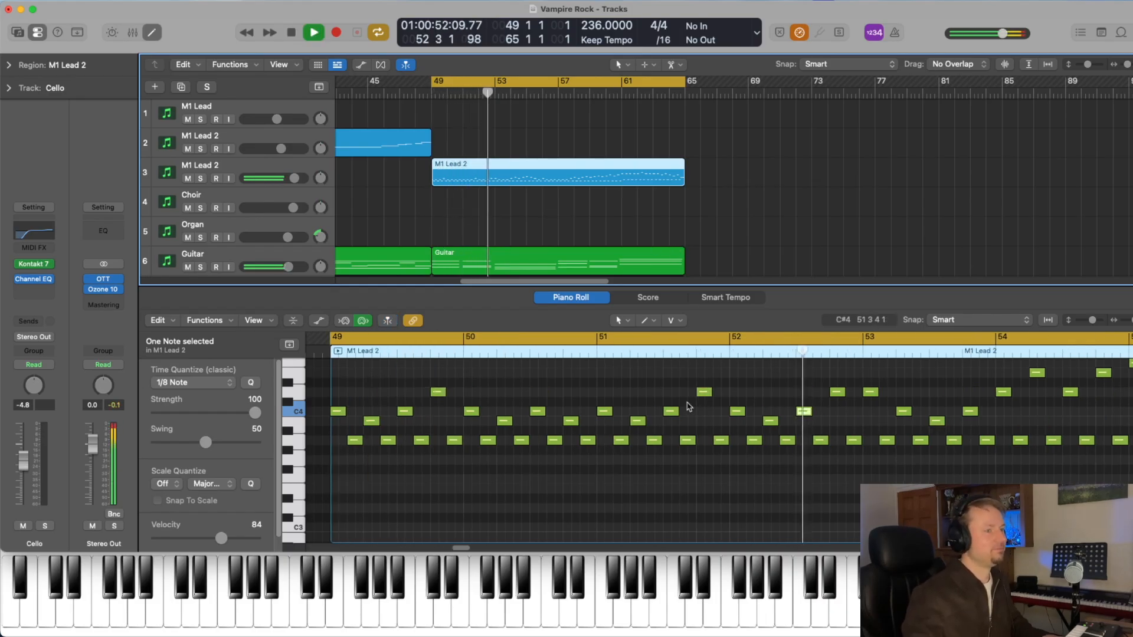
scroll(681, 406, "right", 5)
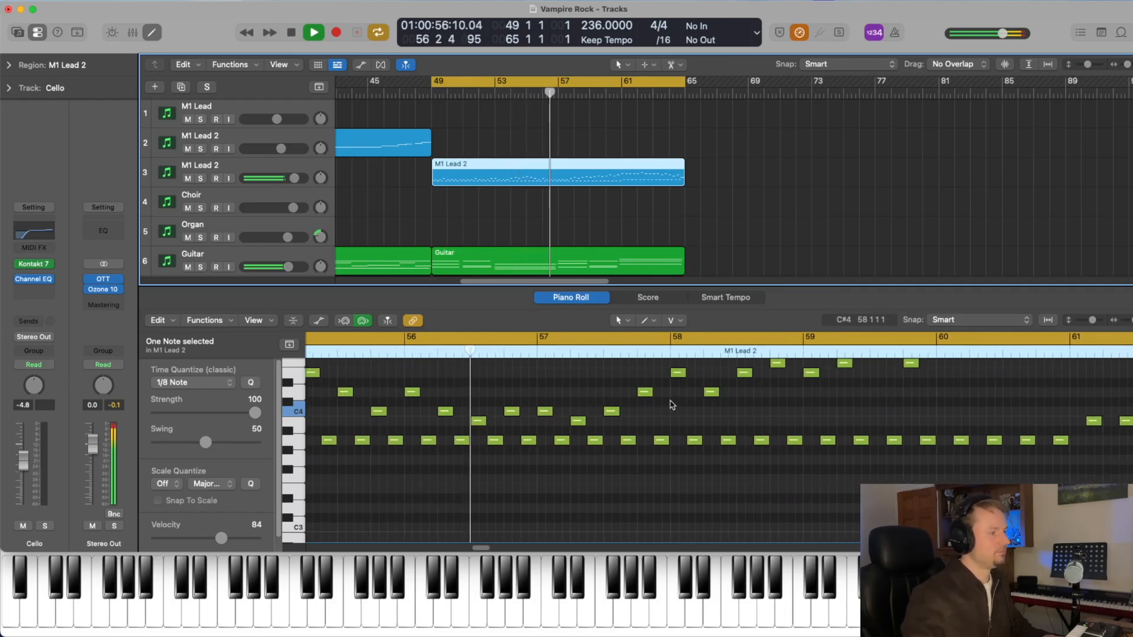
Step: Follow the M1 Lead 2 notes in the piano roll up to bar 65 while the section plays
scroll(670, 405, "right", 3)
scroll(667, 404, "right", 7)
scroll(668, 404, "up", 3)
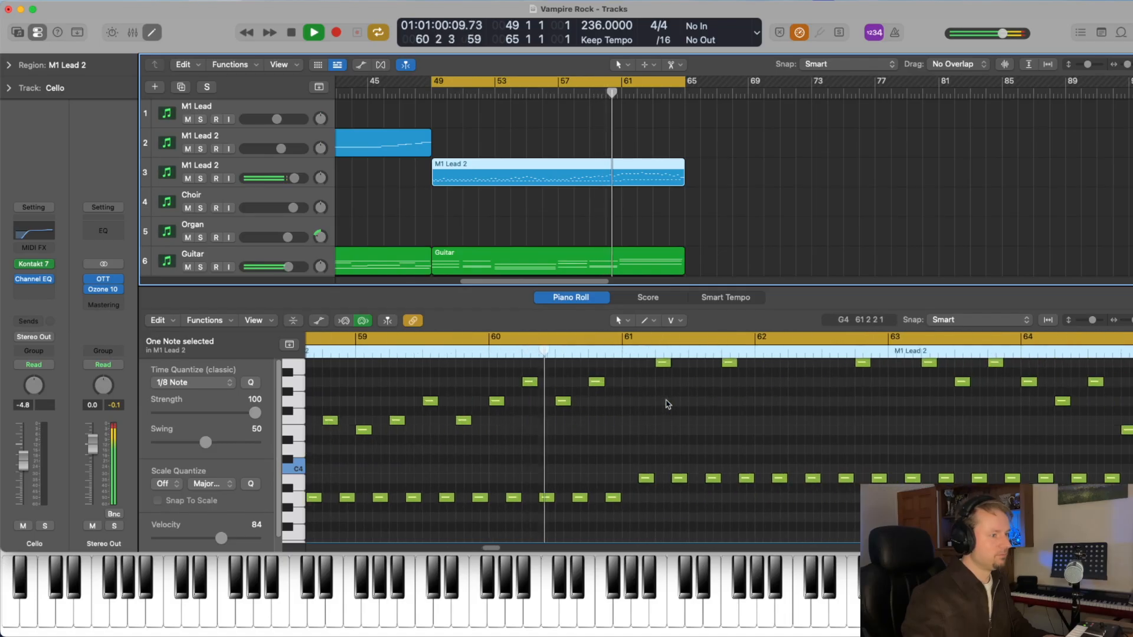
scroll(667, 404, "right", 6)
scroll(741, 413, "up", 2)
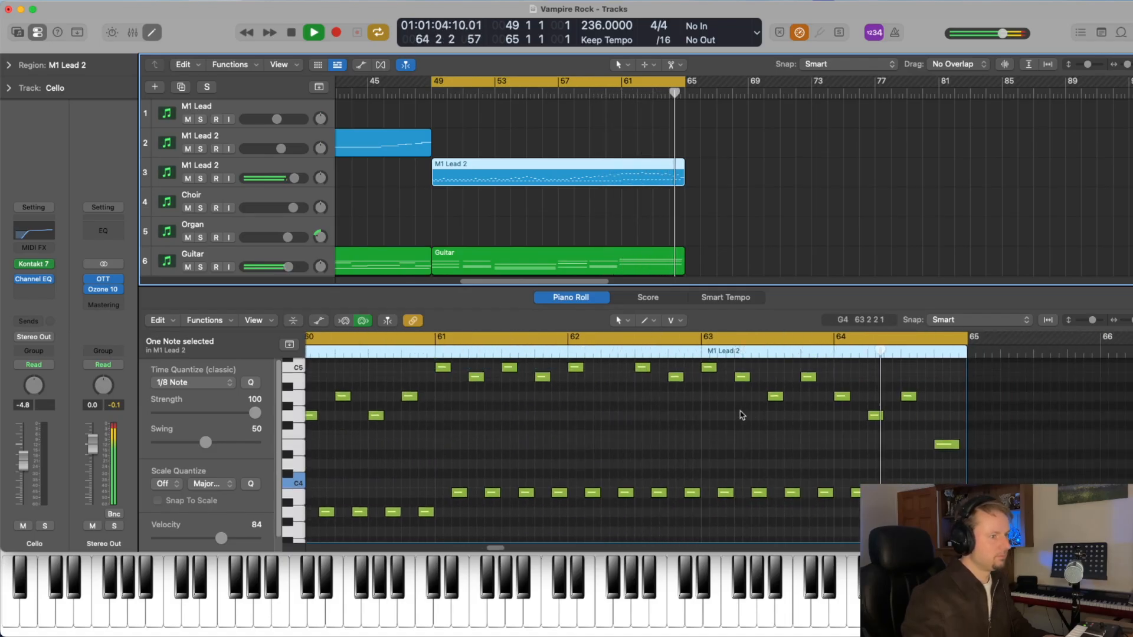
Step: Examine the M1 Lead 2's repeated low notes between bars 57 and 65, selecting all of its B3 notes
scroll(472, 468, "left", 12)
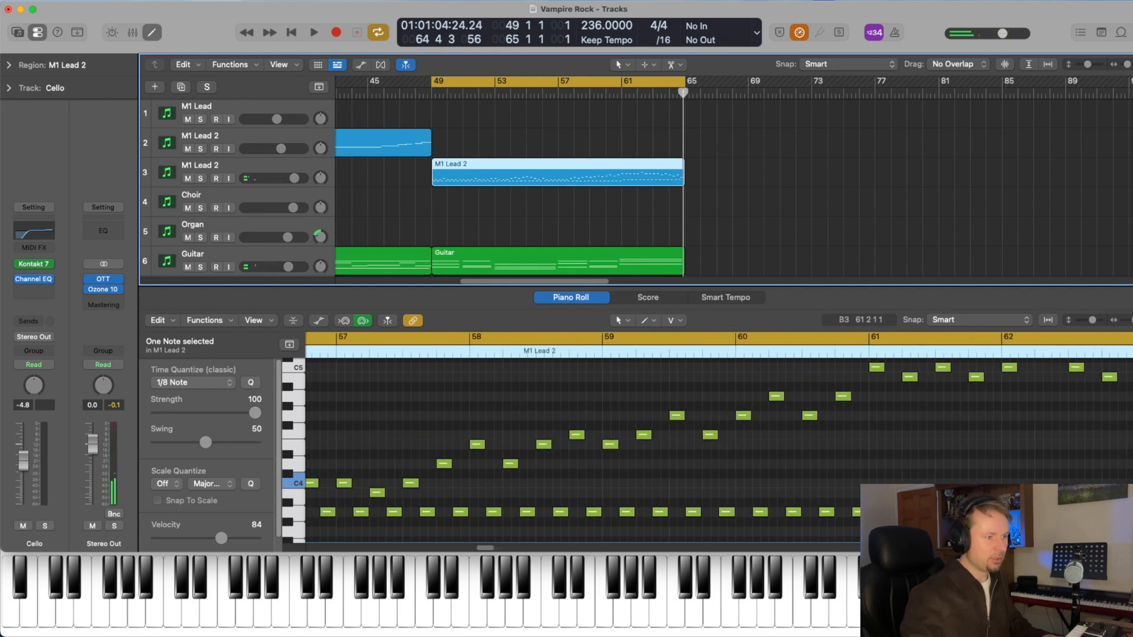
scroll(784, 493, "right", 7)
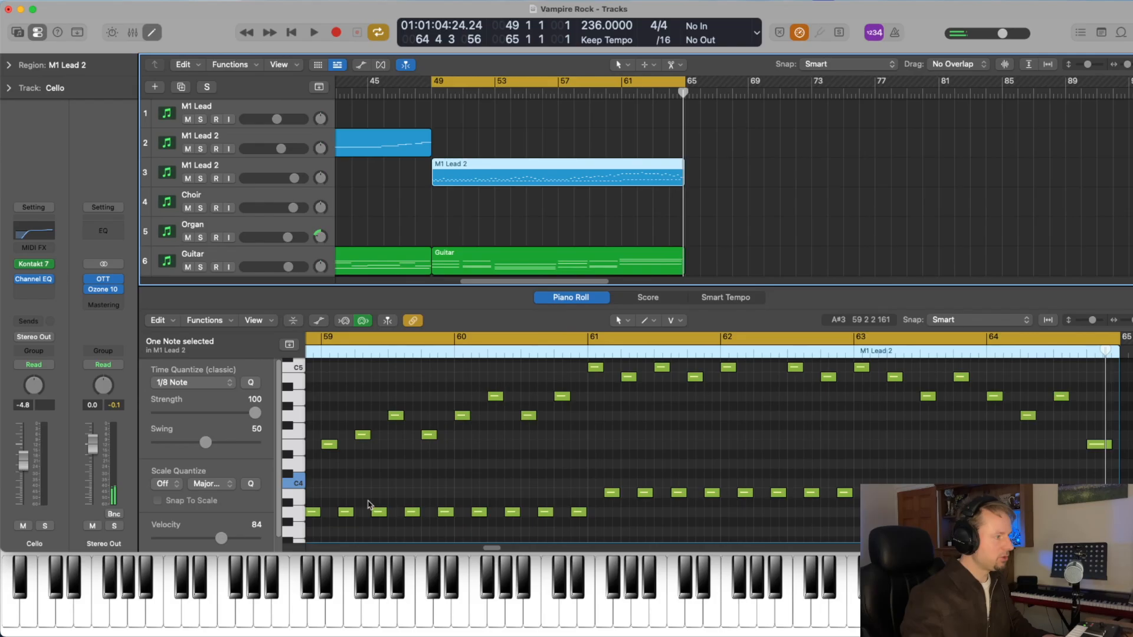
left_click(298, 499)
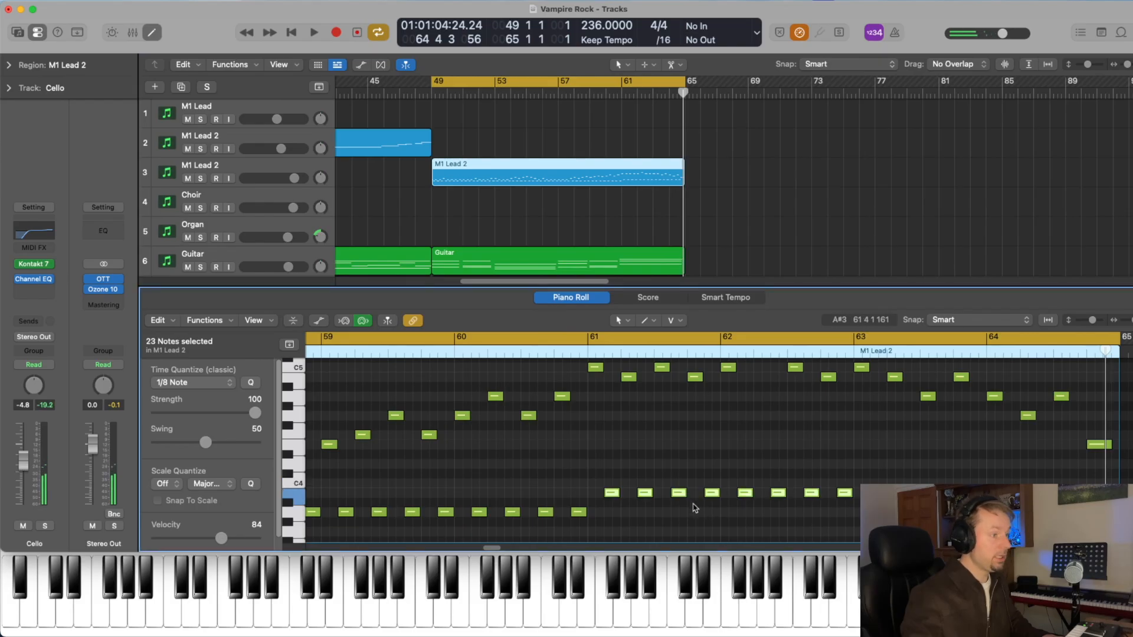
Step: Close the Choir's Kontakt 7 instrument window and listen to the soloed Choir part from bar 64
left_click(269, 170)
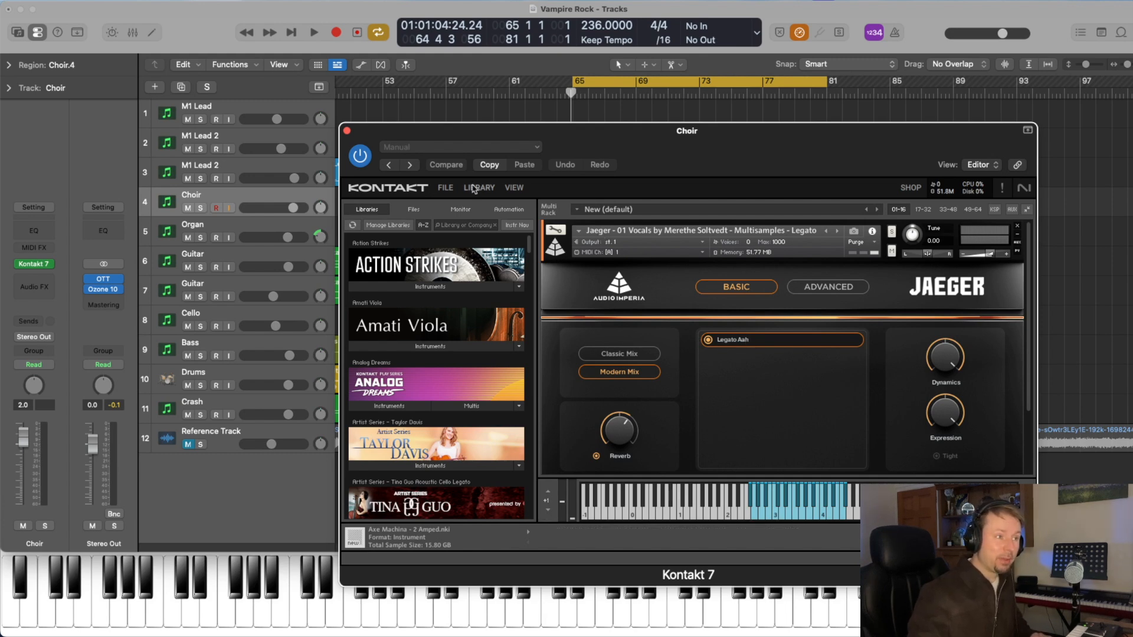
left_click(348, 130)
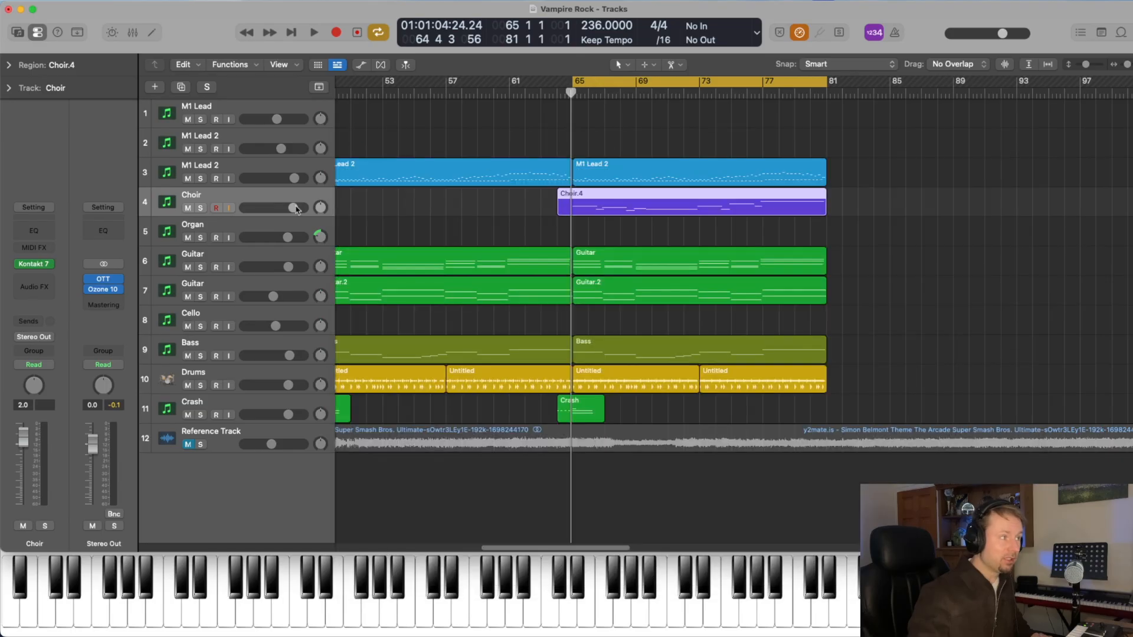
left_click(200, 208)
left_click(558, 93)
key("space")
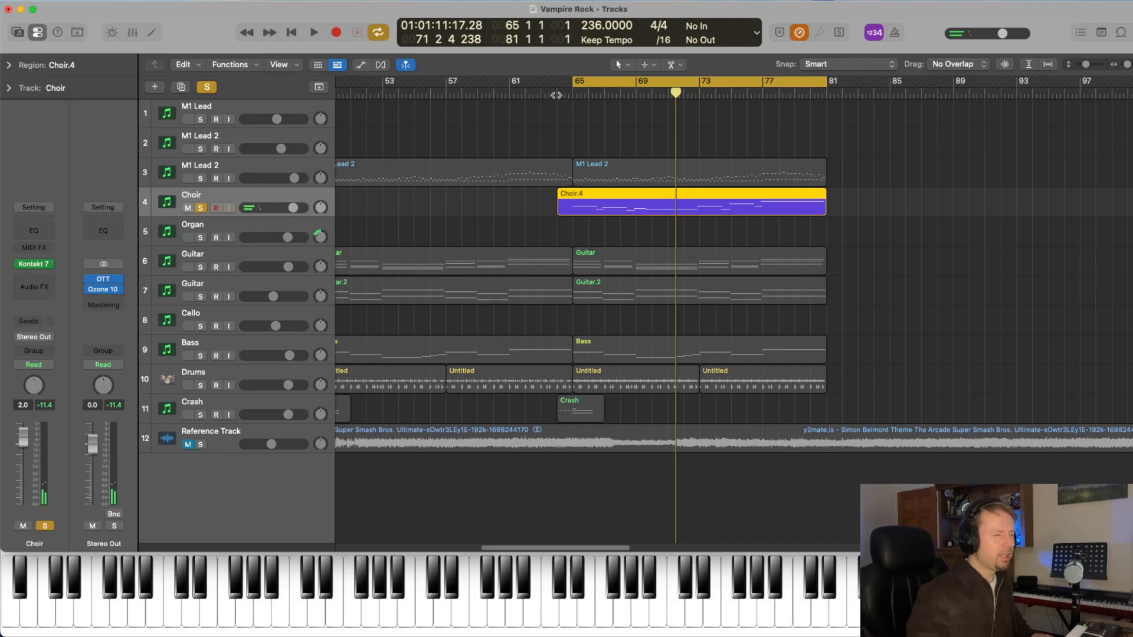
Step: Unsolo the Choir and play from bar 64 with the full arrangement, following the Choir.4 notes in the piano roll
left_click(200, 207)
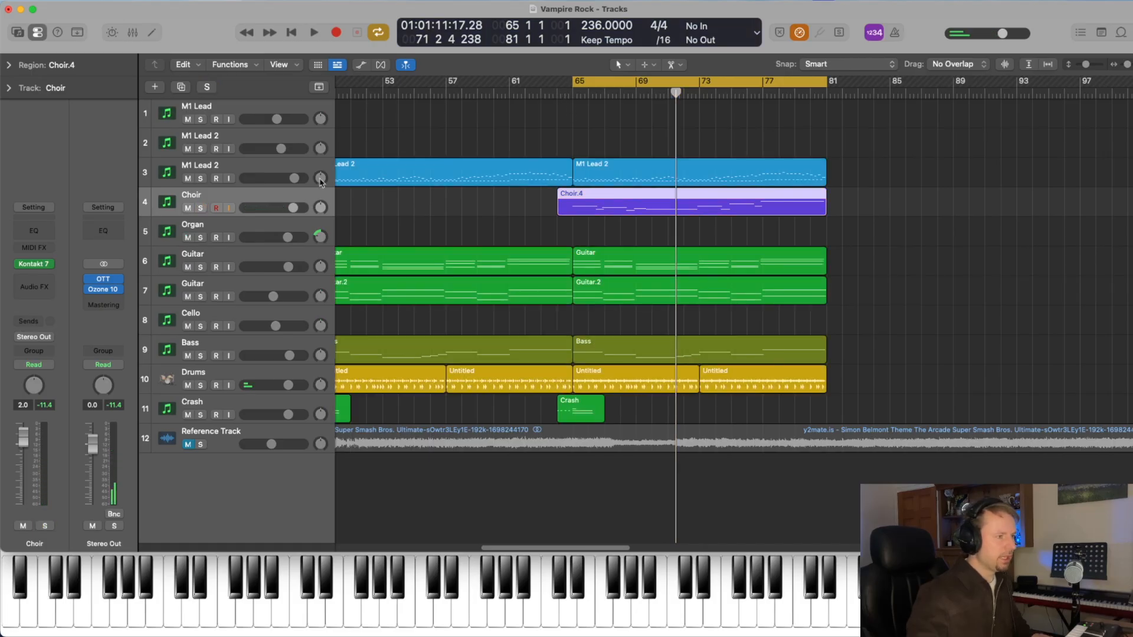
left_click(558, 93)
key("space")
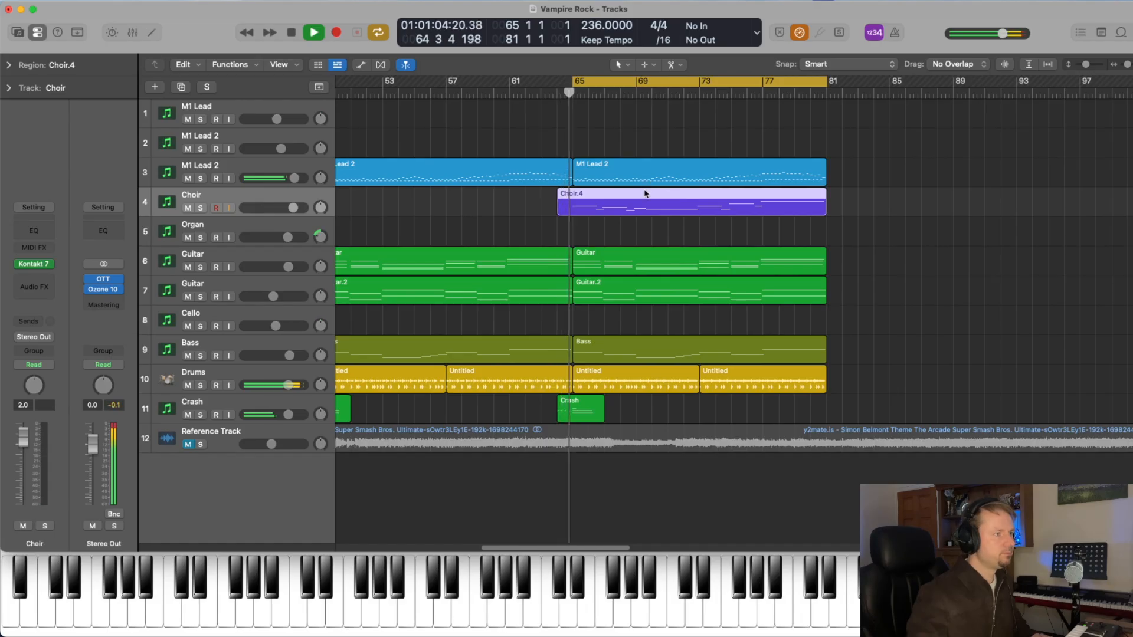
double_click(645, 193)
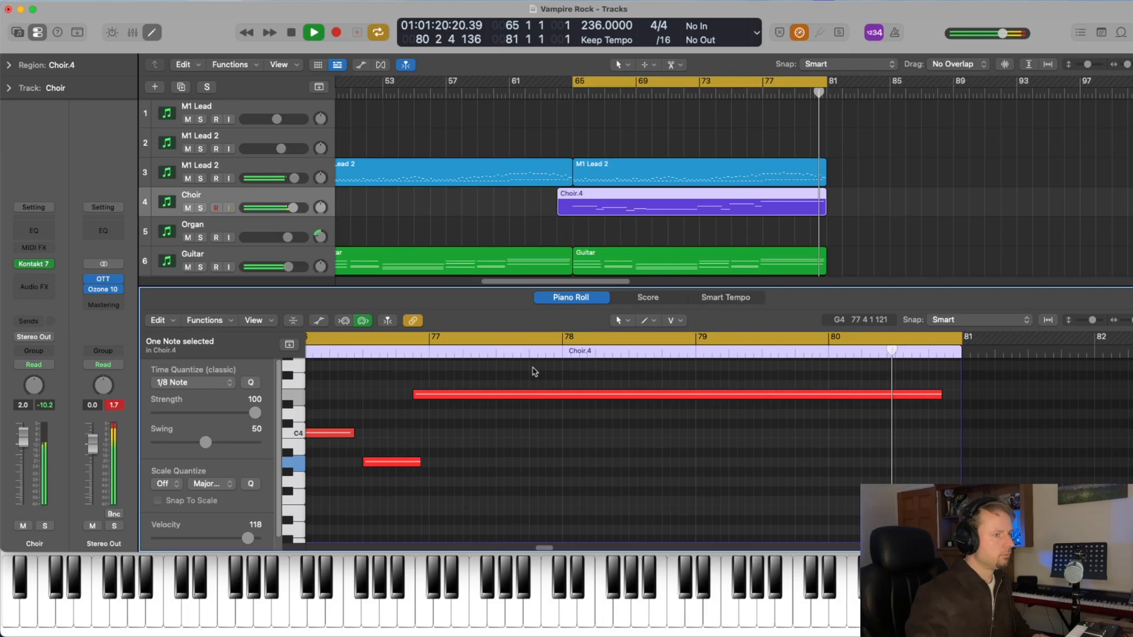
key("space")
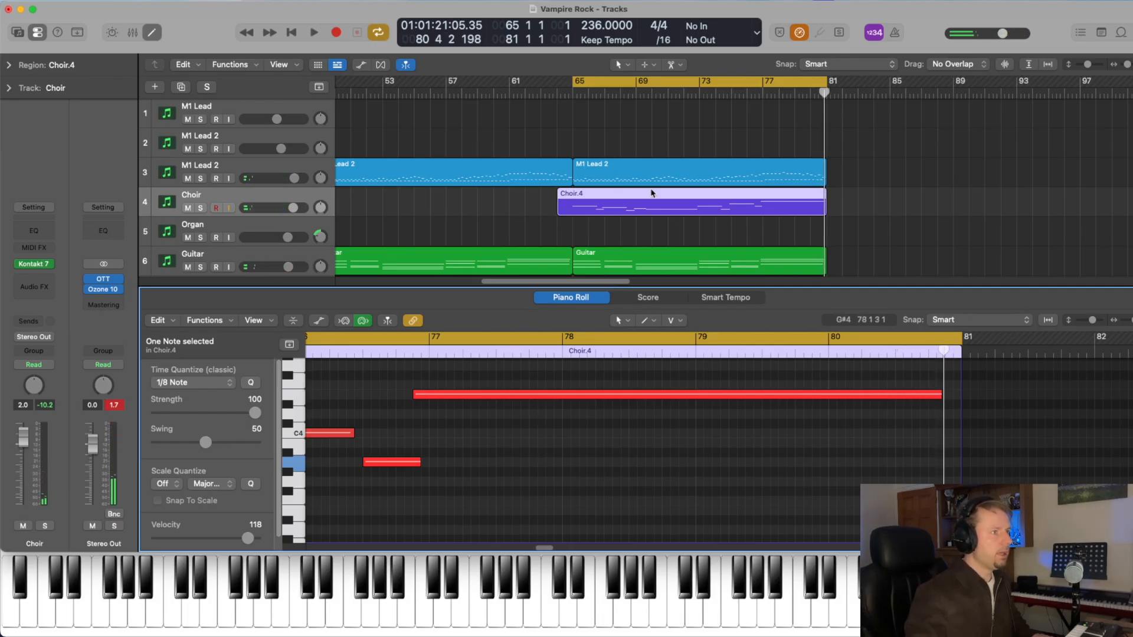
Step: Close the piano roll and play the complete arrangement from bar 1
left_click(154, 36)
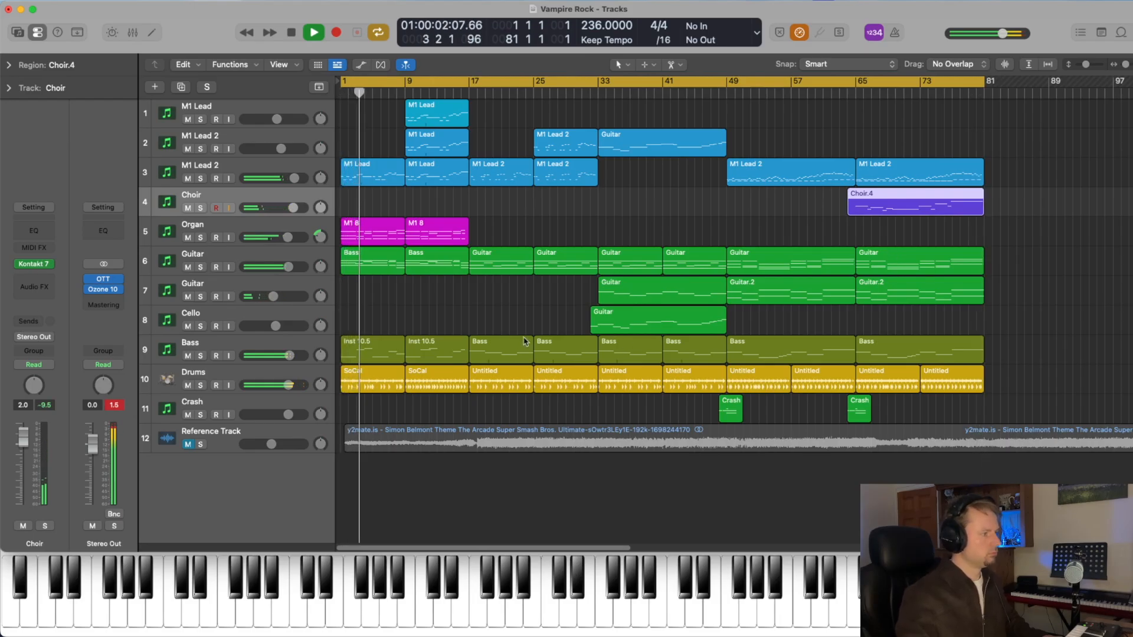
key("space")
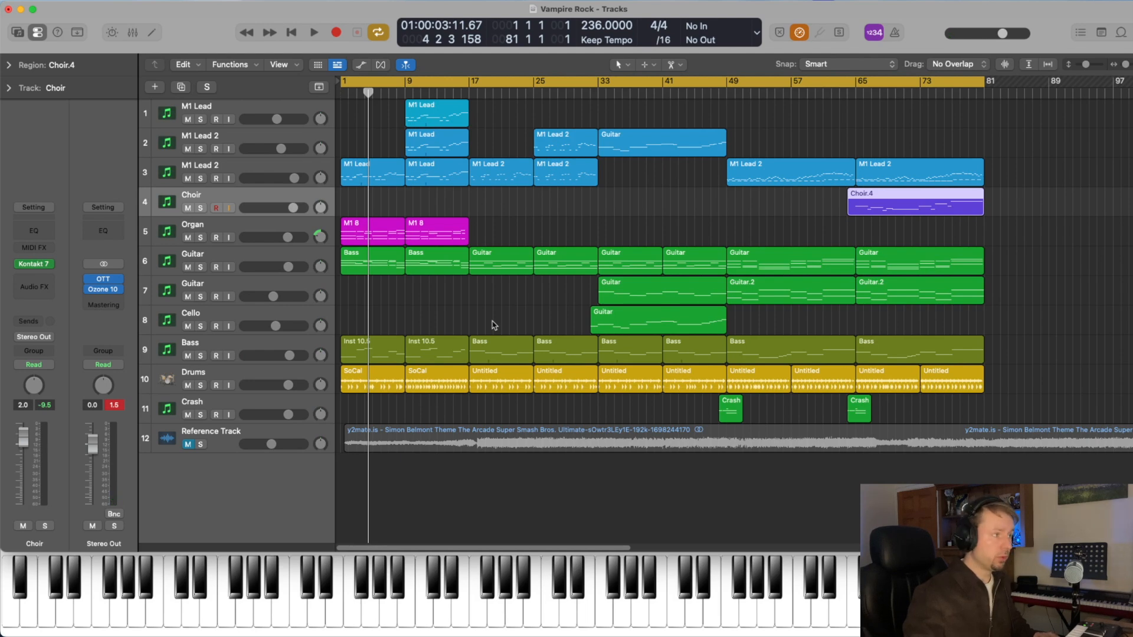
key("space")
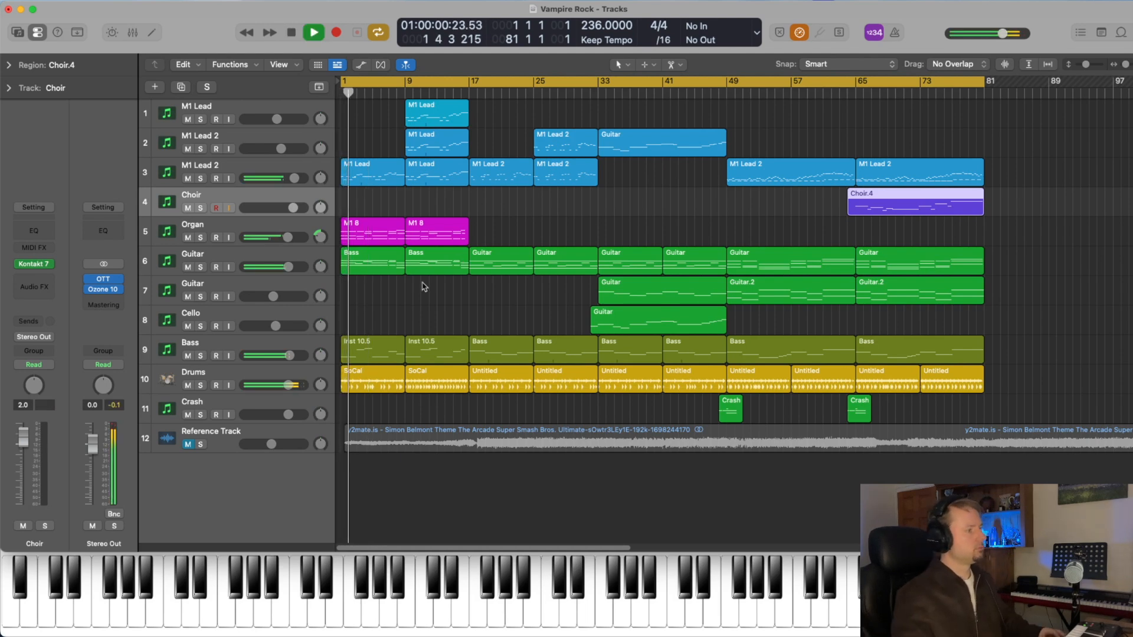